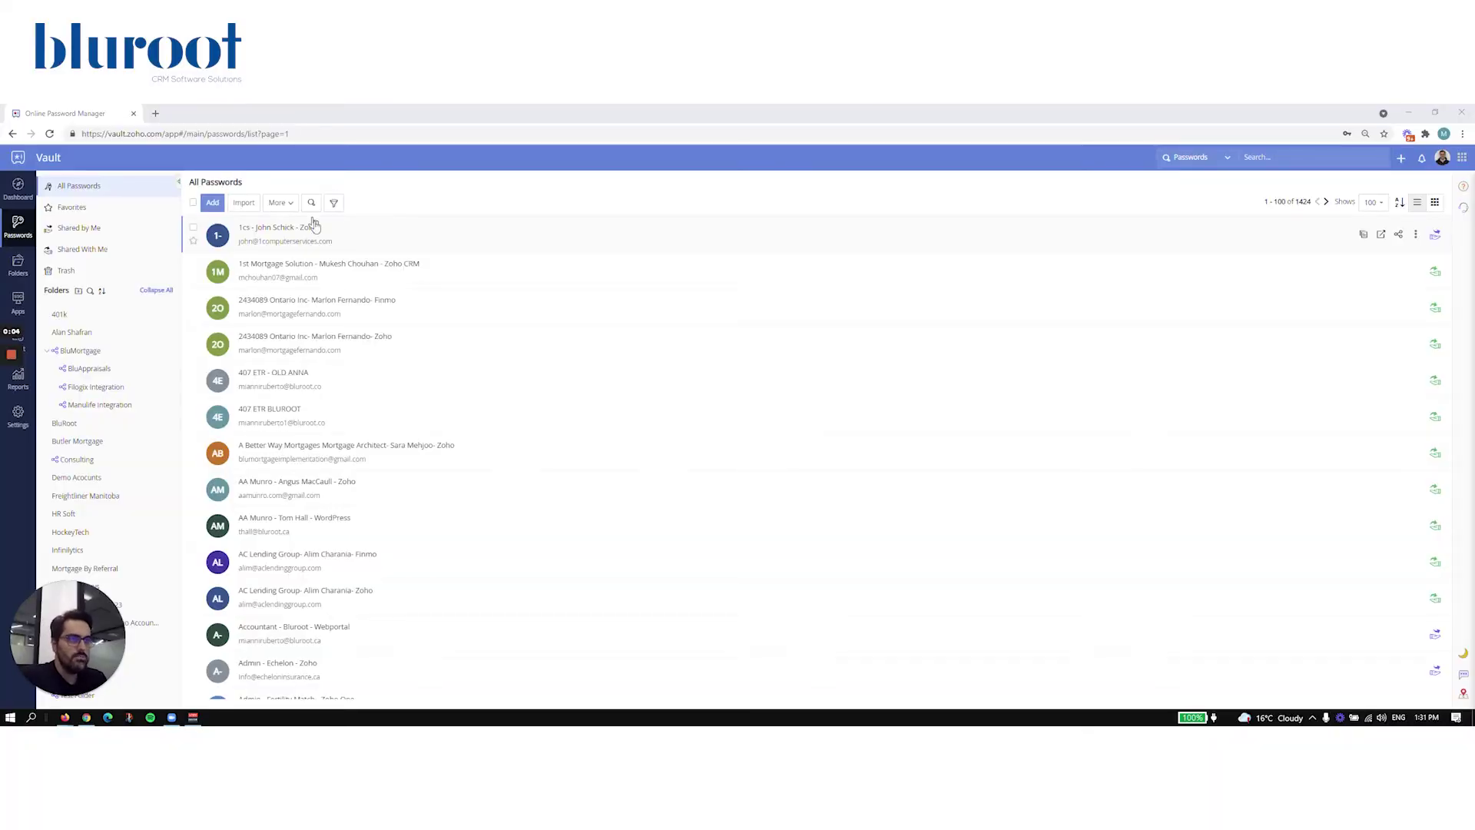
Show the vault dashboard's password-health overview and open the account profile panel
left_click(20, 190)
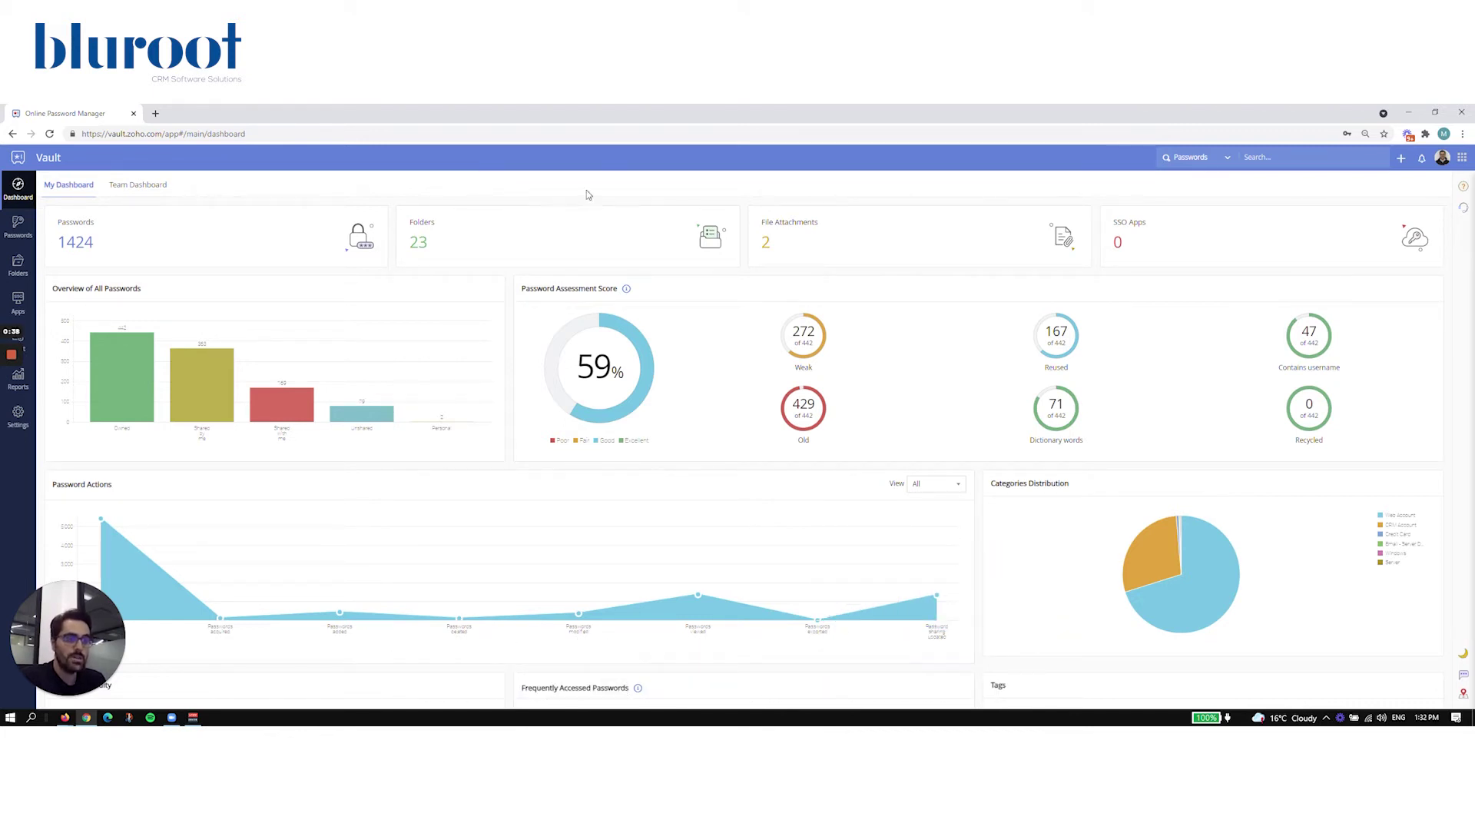
left_click(1441, 158)
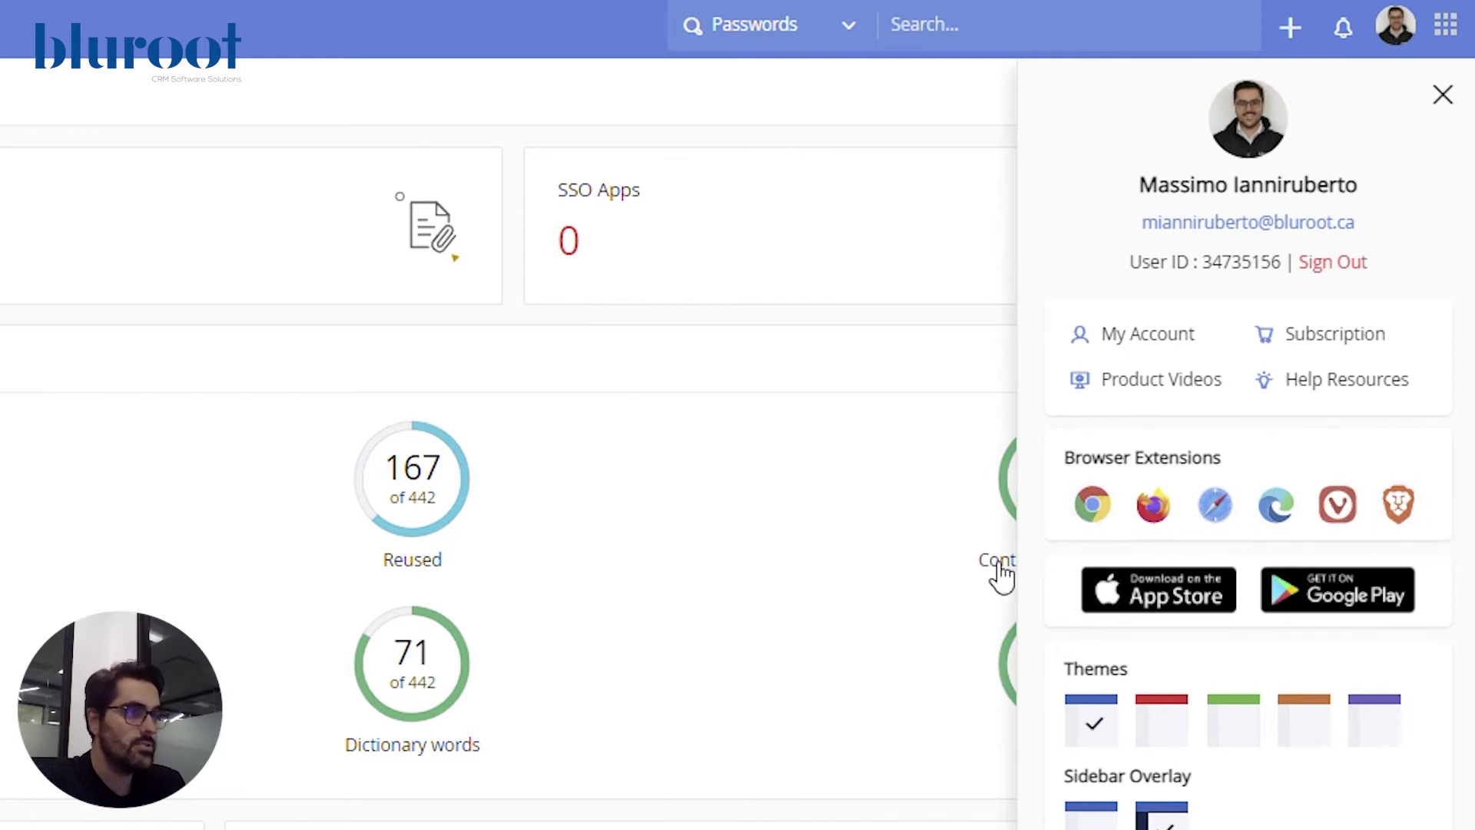
Open the Chrome version of the Zoho Vault extension in the Chrome Web Store
left_click(1091, 506)
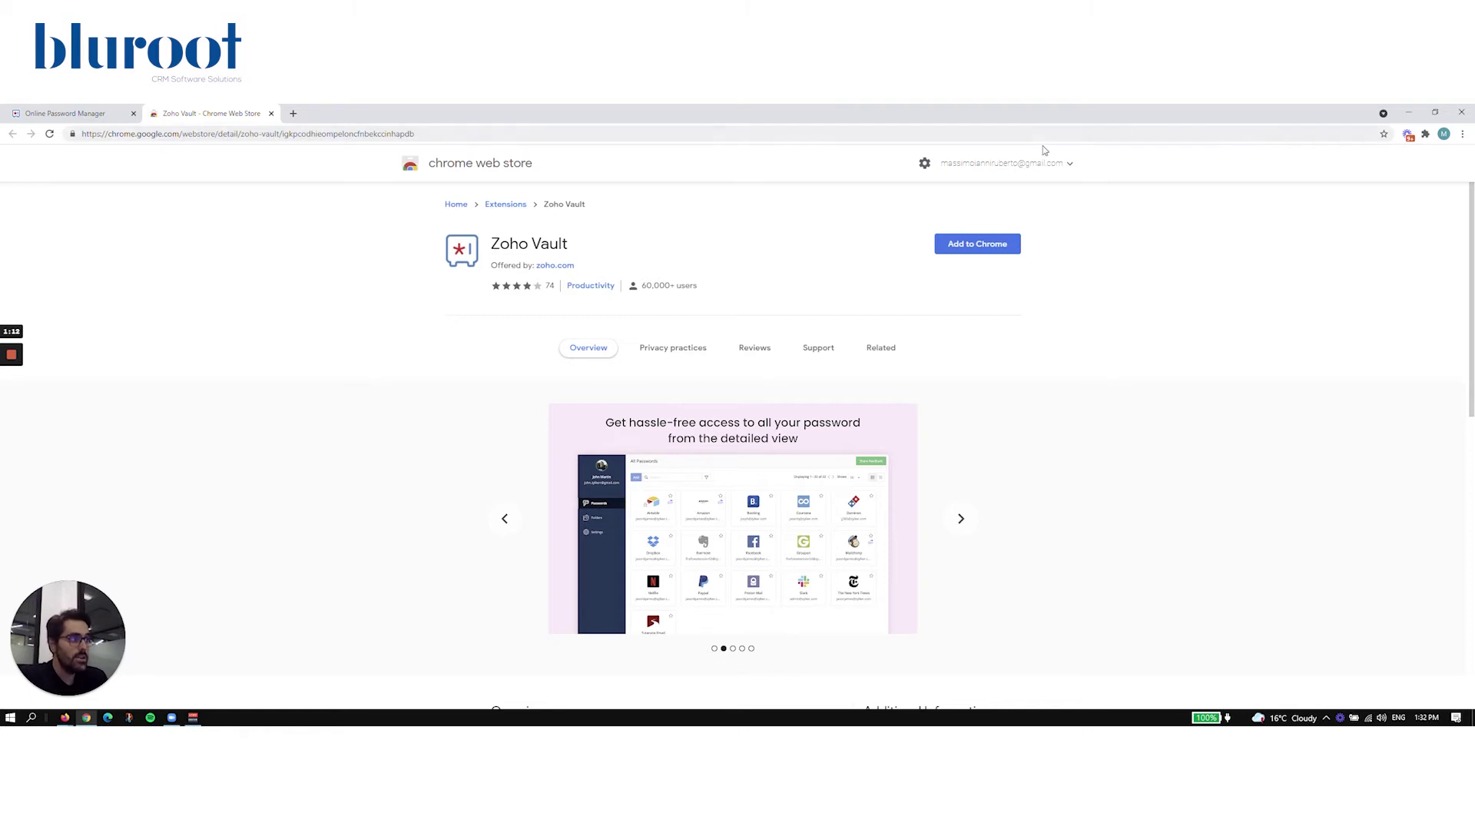
Add the Zoho Vault extension to Chrome, accepting its permissions and dismissing the notice
left_click(969, 250)
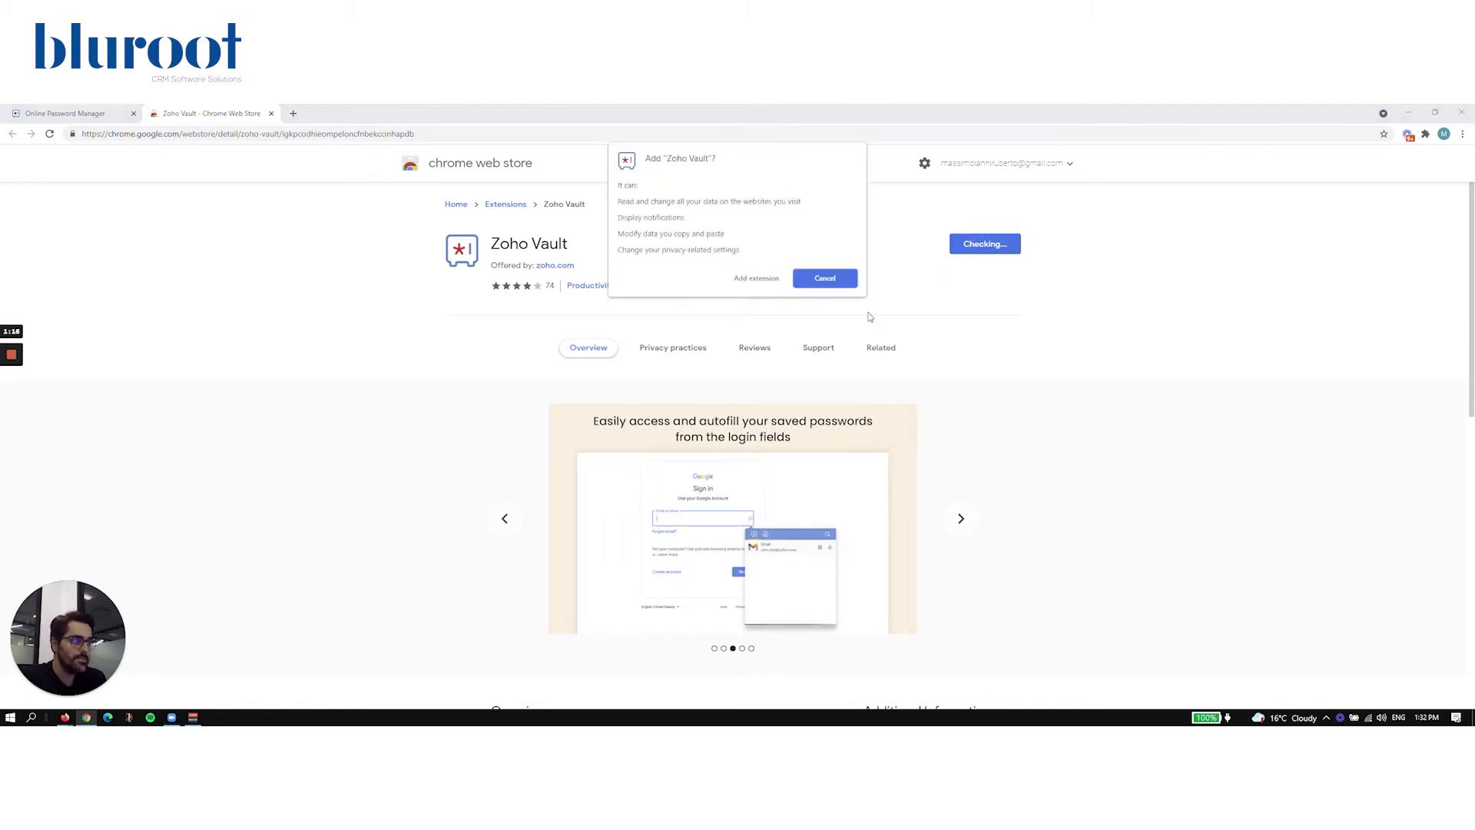
left_click(752, 280)
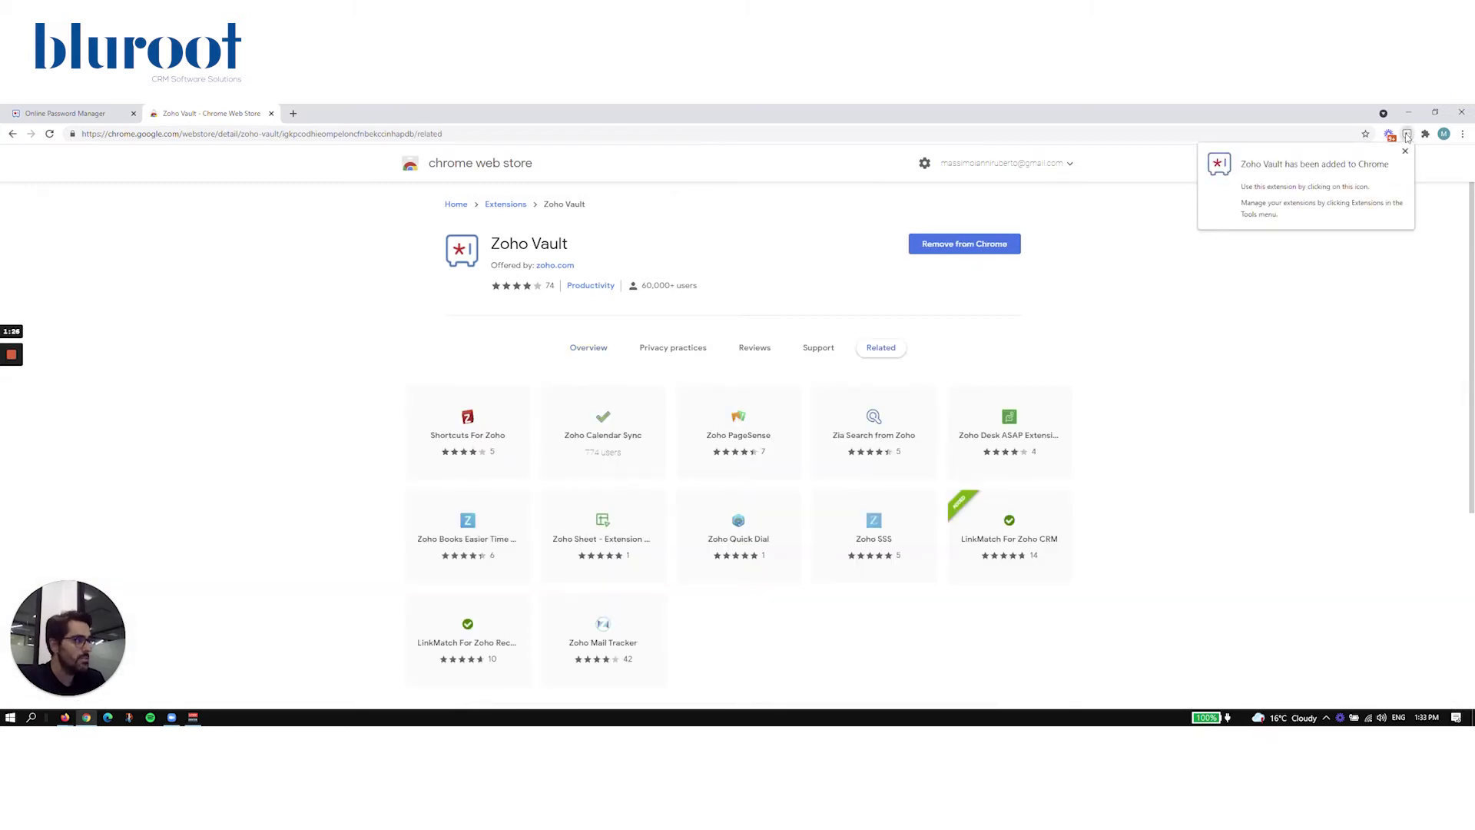
left_click(1405, 151)
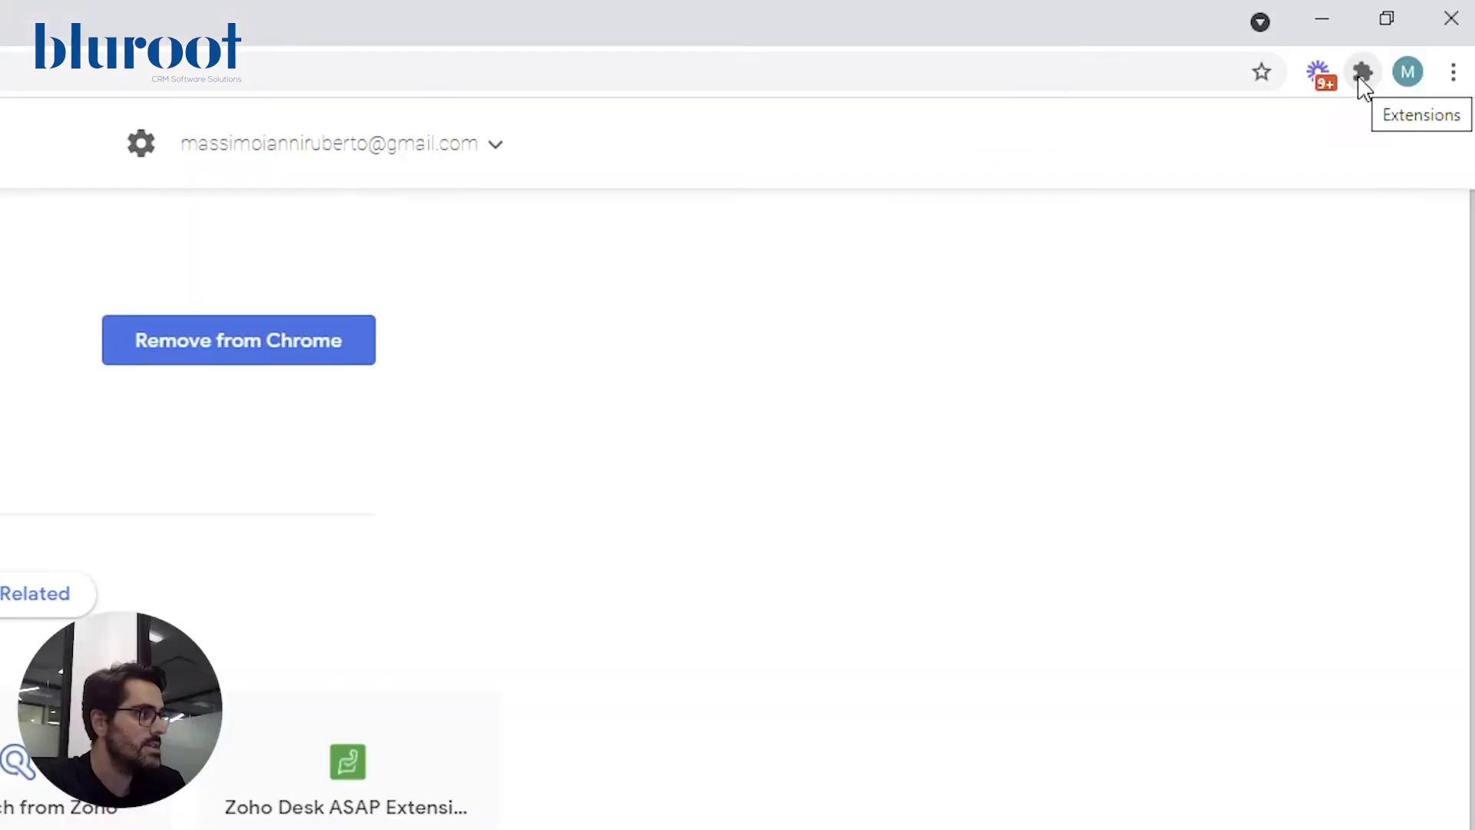
Pin the Zoho Vault extension to the Chrome toolbar
left_click(1360, 77)
scroll(1225, 246, "down", 3)
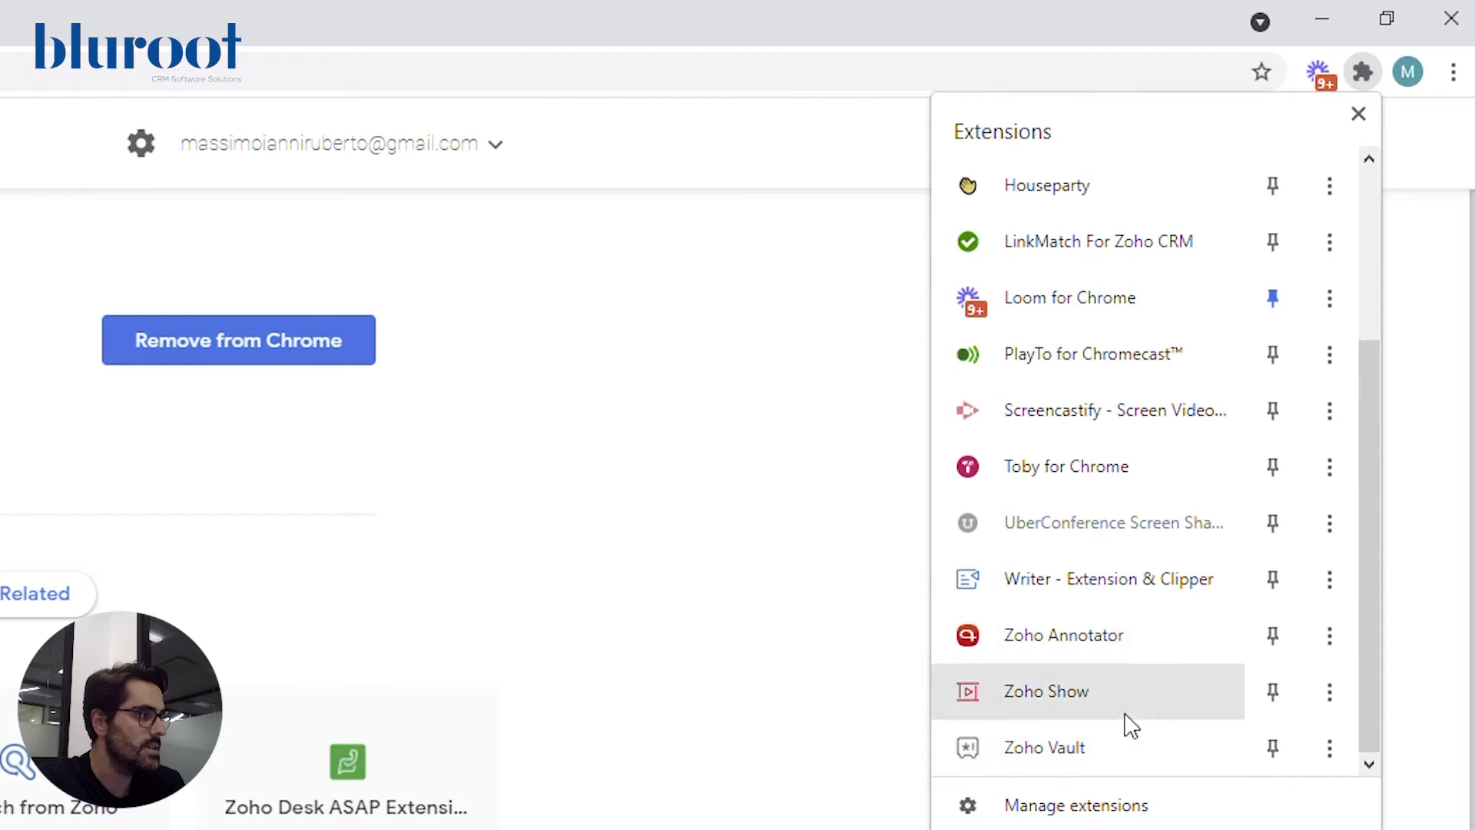
left_click(1273, 748)
left_click(761, 684)
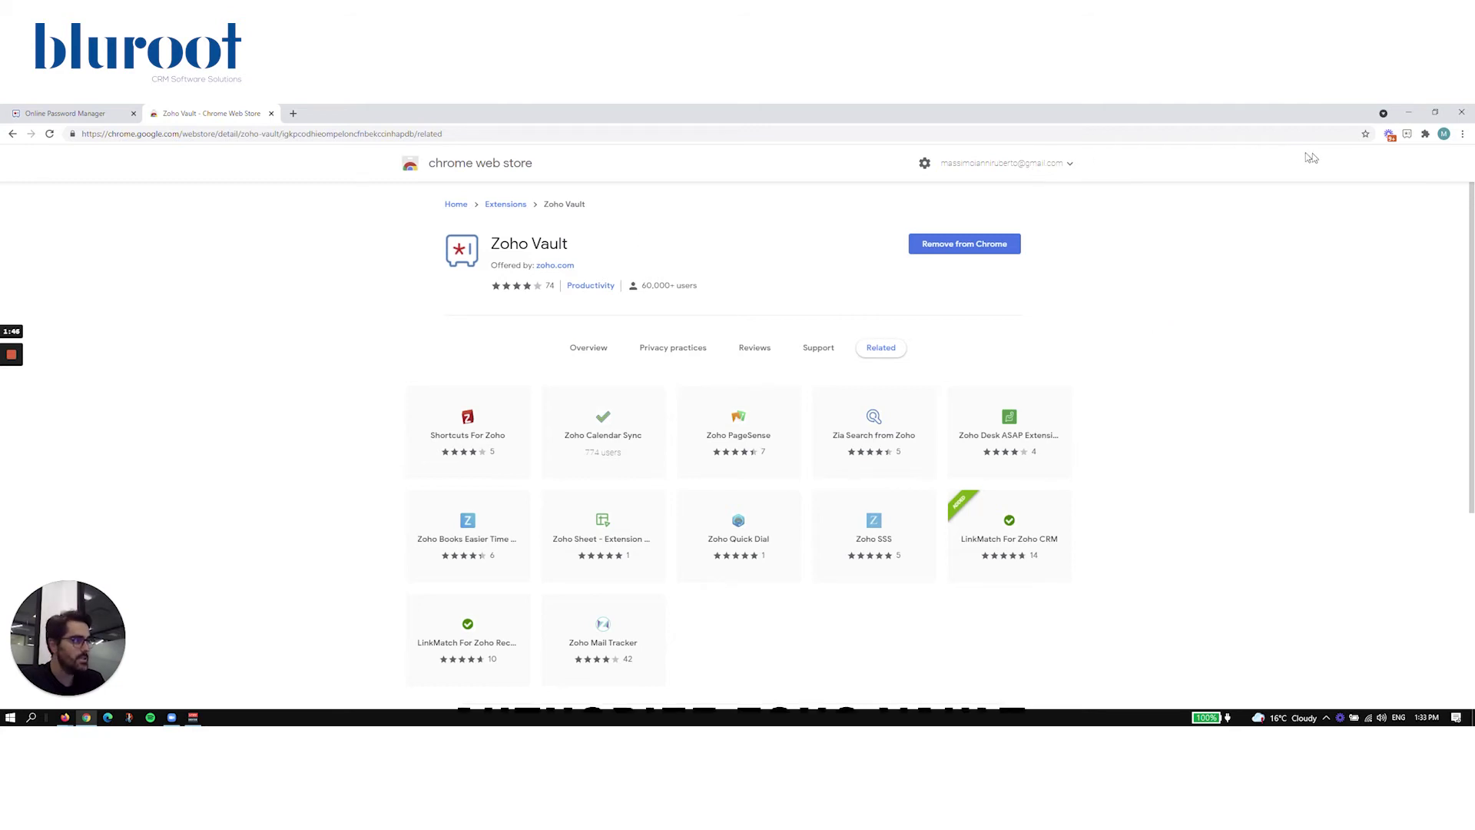
Authorize the Zoho Vault extension to access the Zoho account and close the leftover tab
left_click(1407, 134)
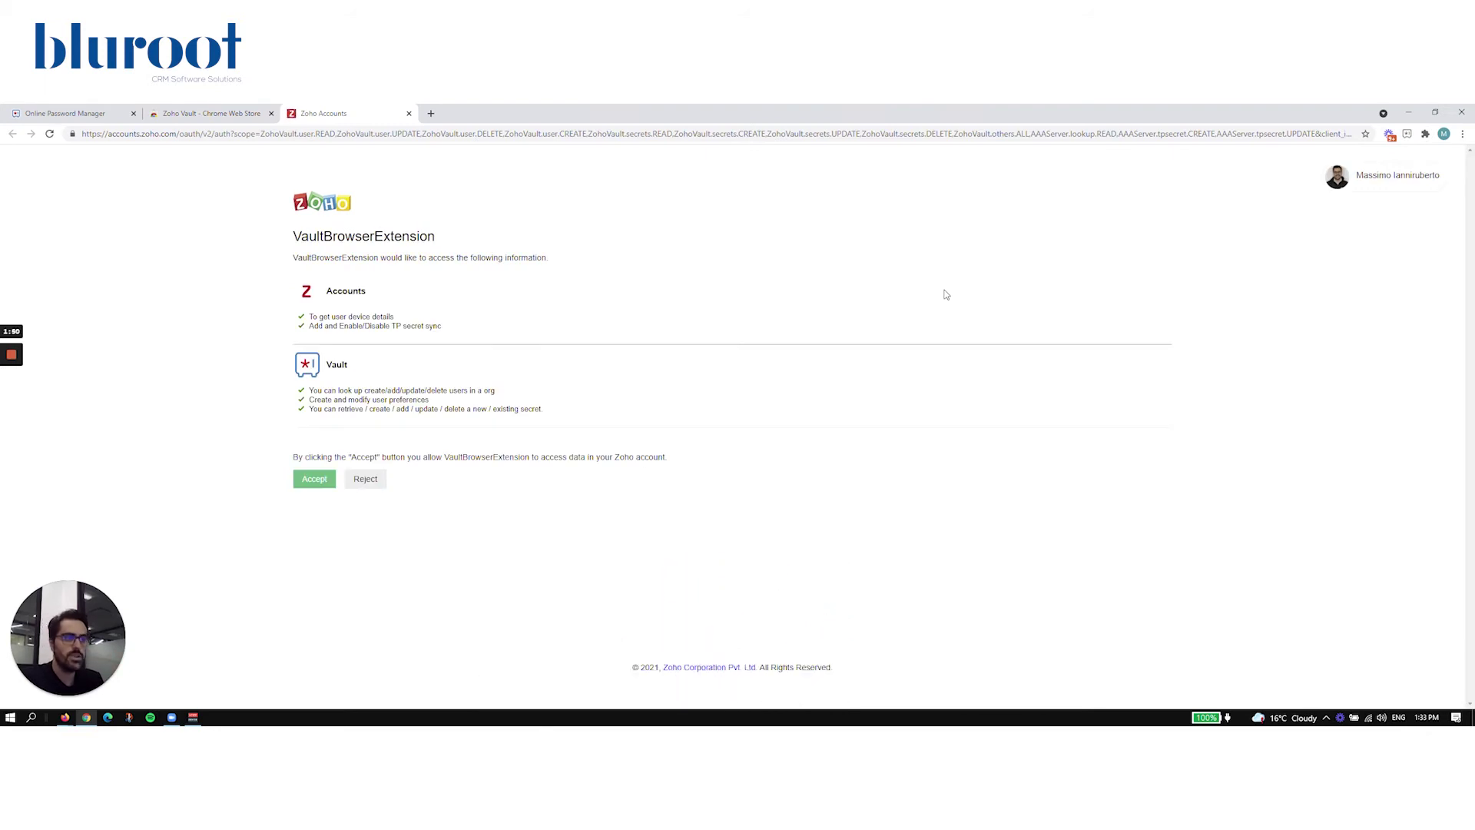
left_click(321, 481)
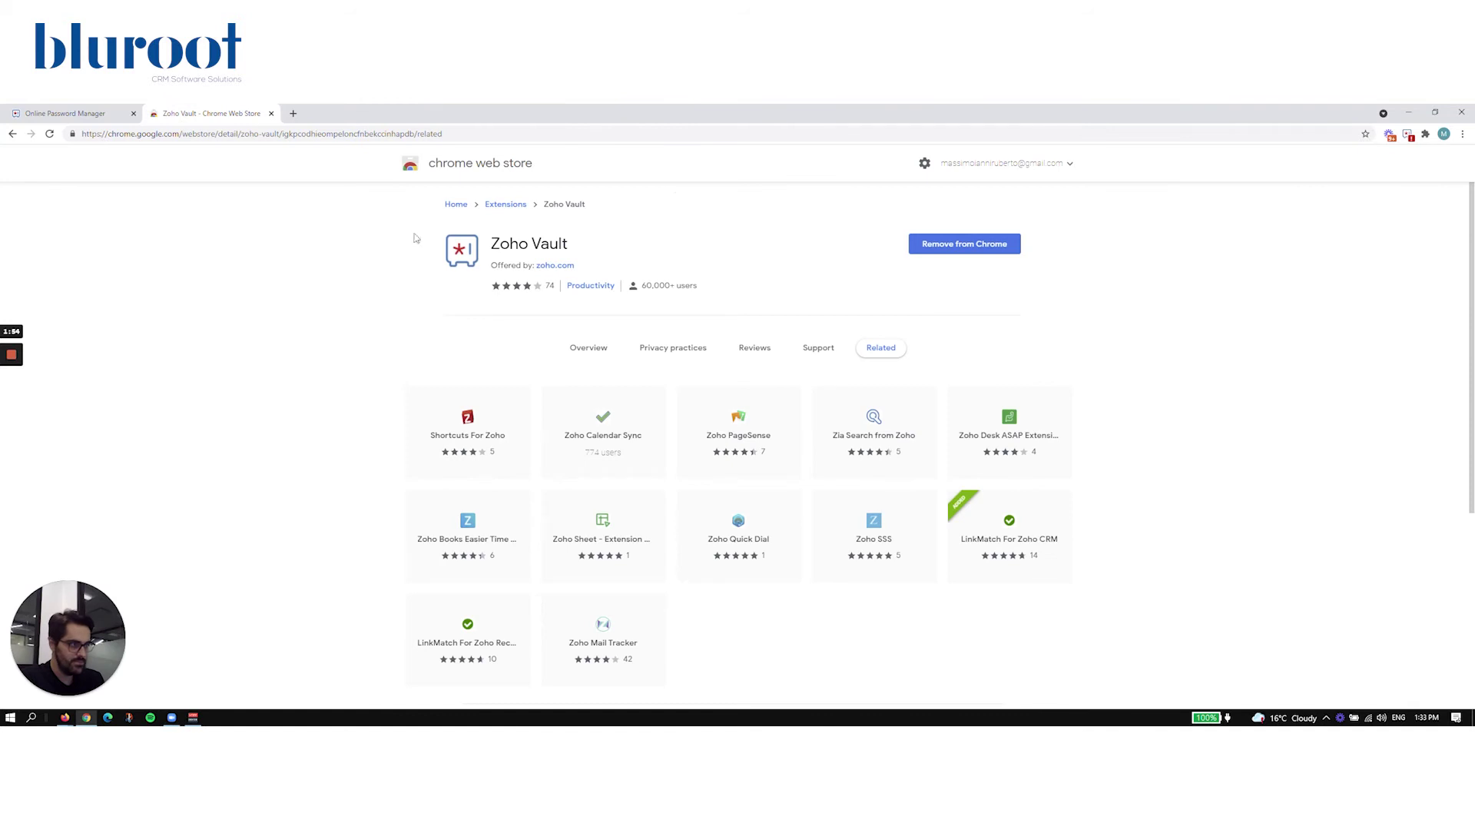
left_click(309, 113)
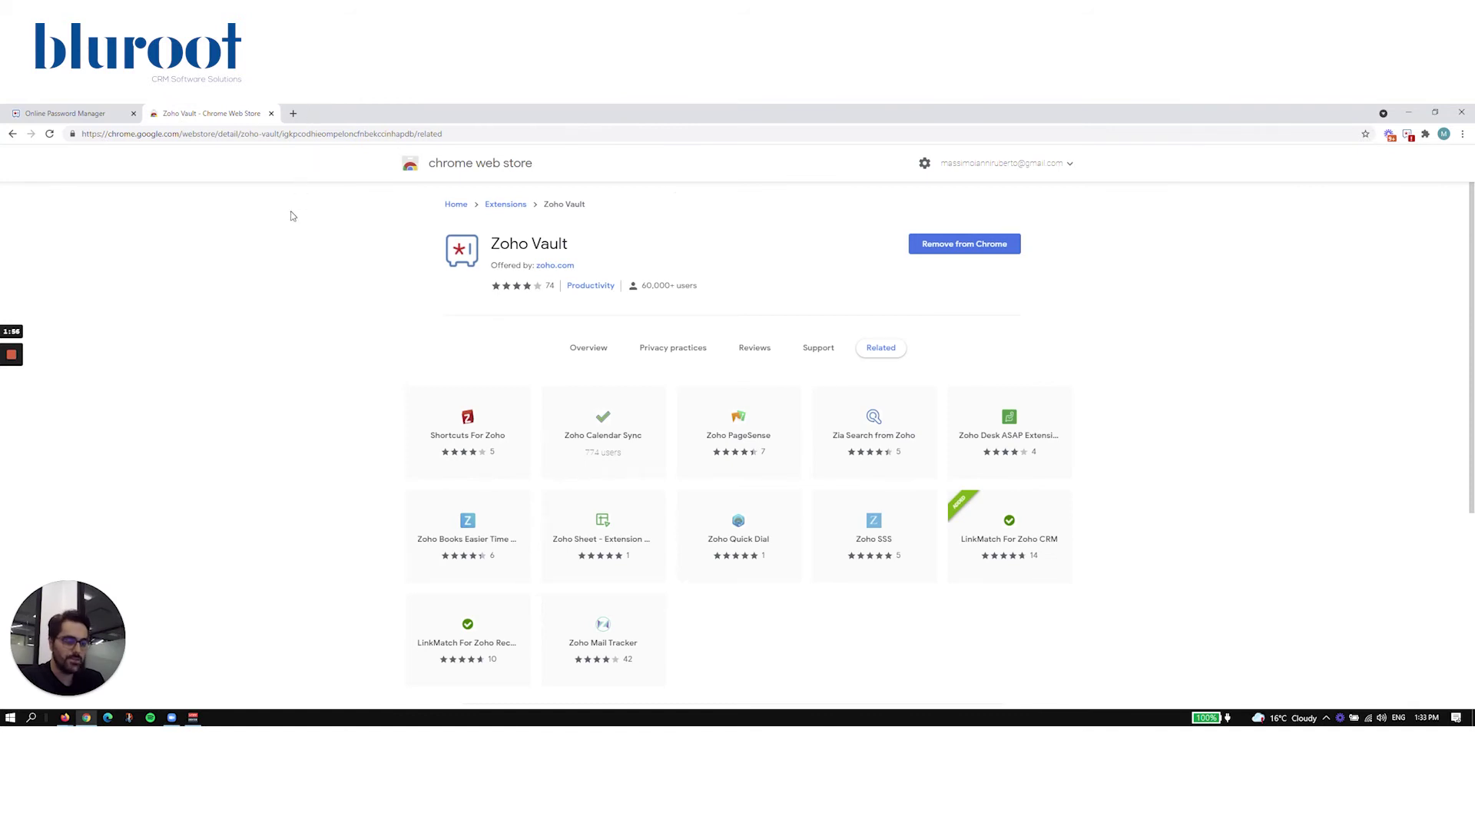
left_click(86, 113)
Unlock the Zoho Vault extension with the master password, check the list, then close the popup
left_click(200, 112)
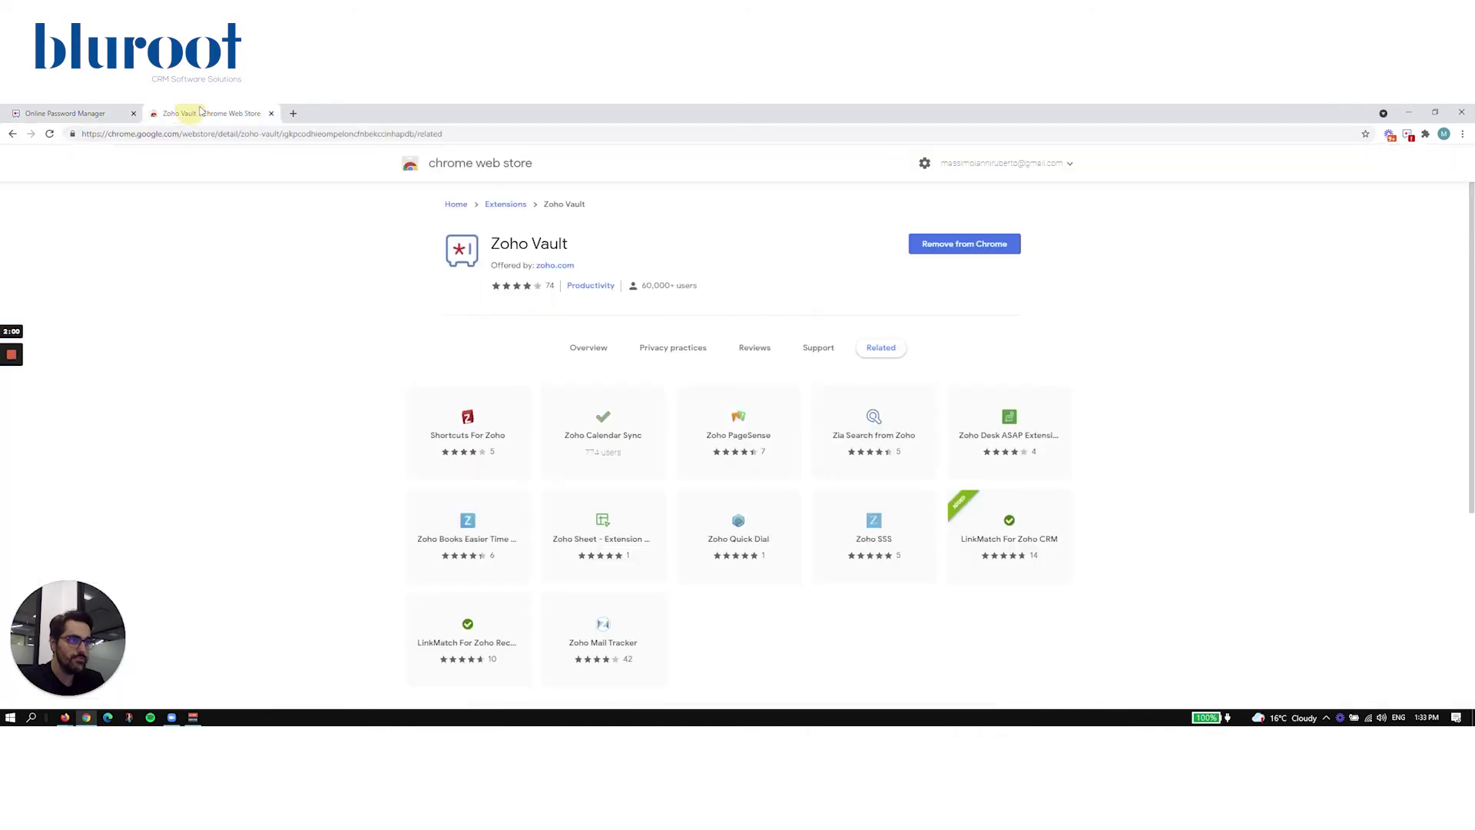
left_click(1407, 133)
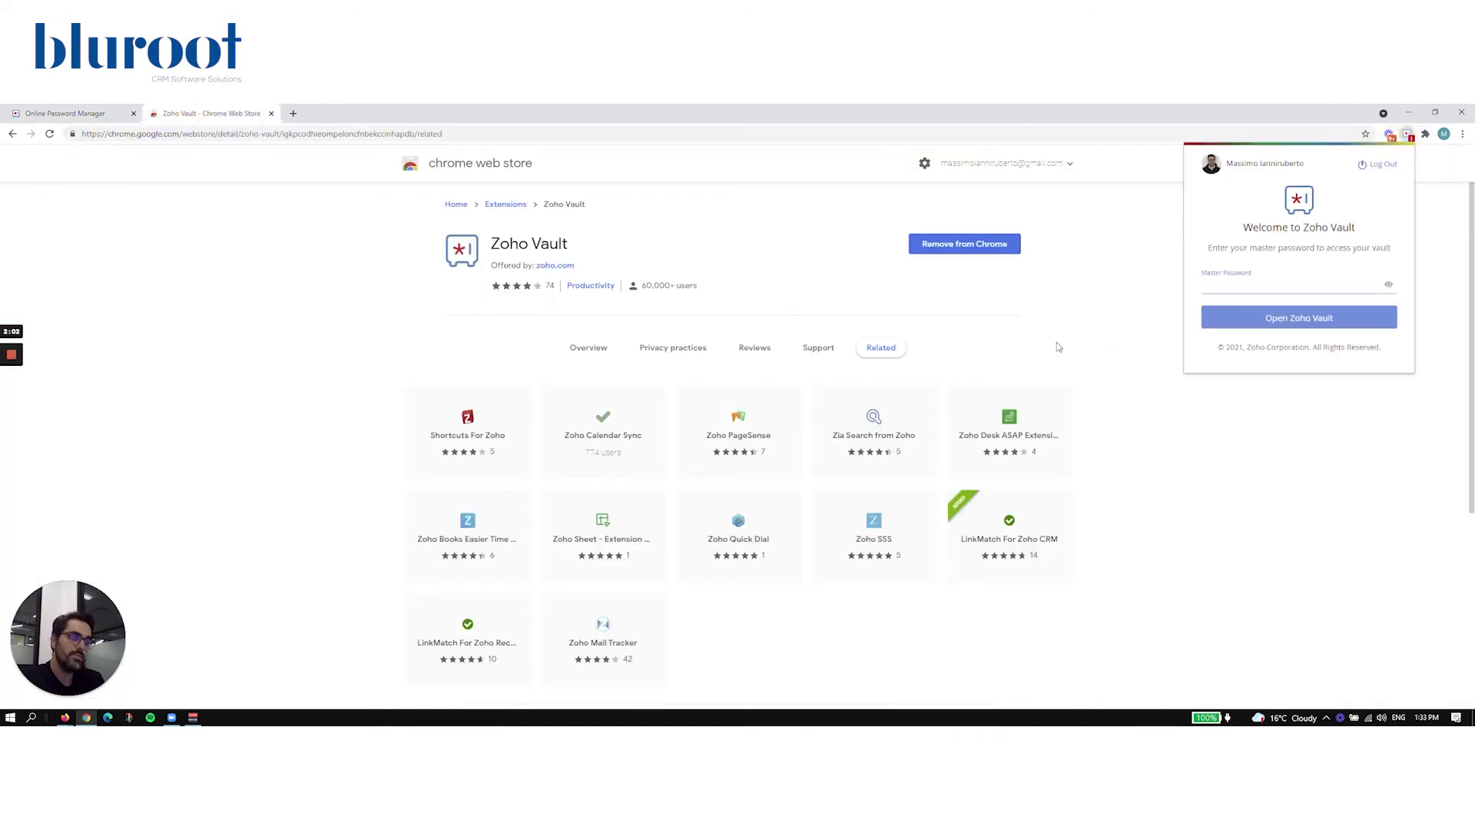
type("•••••")
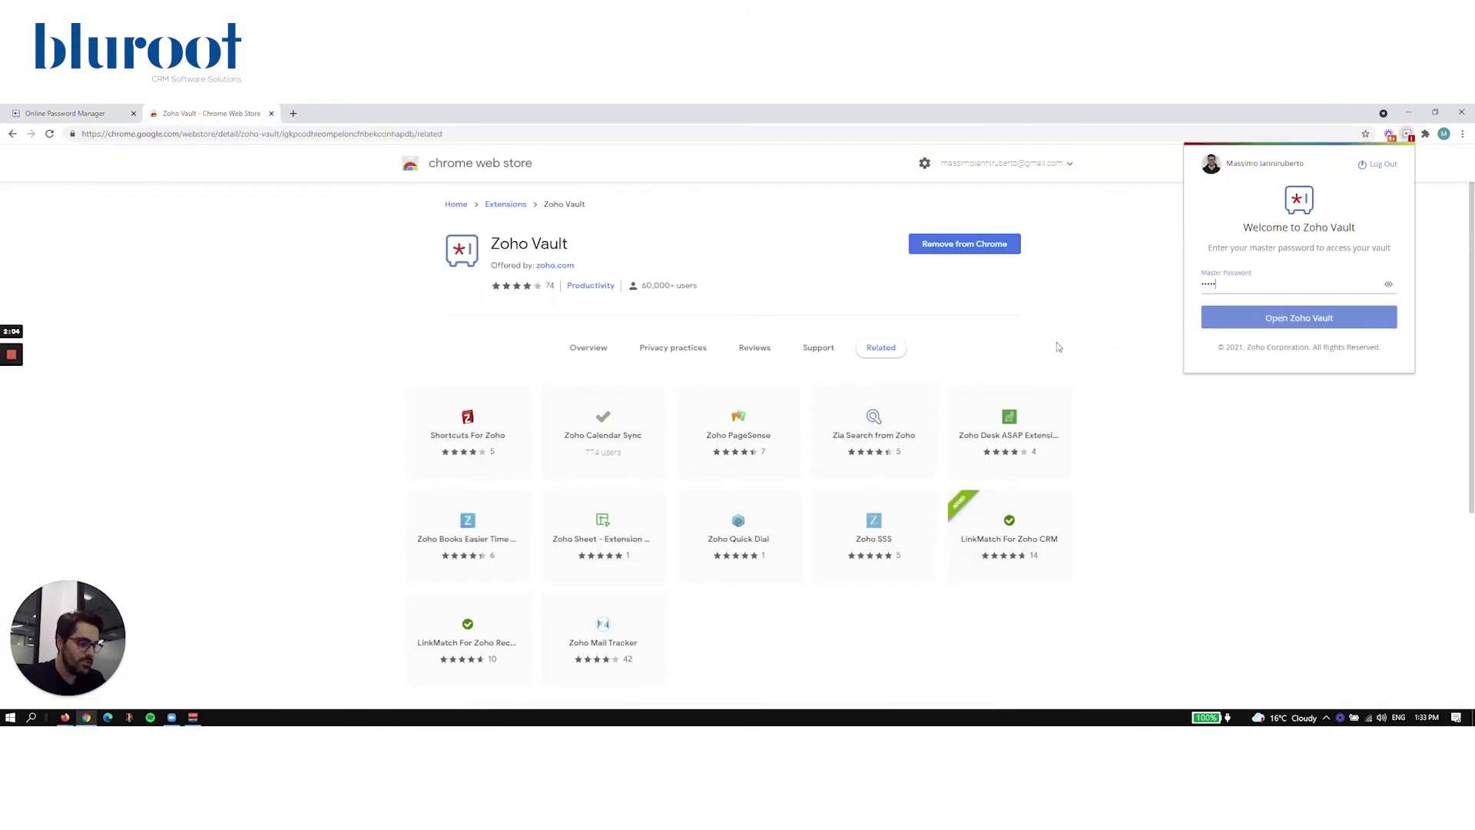
type("•••••••")
key("Return")
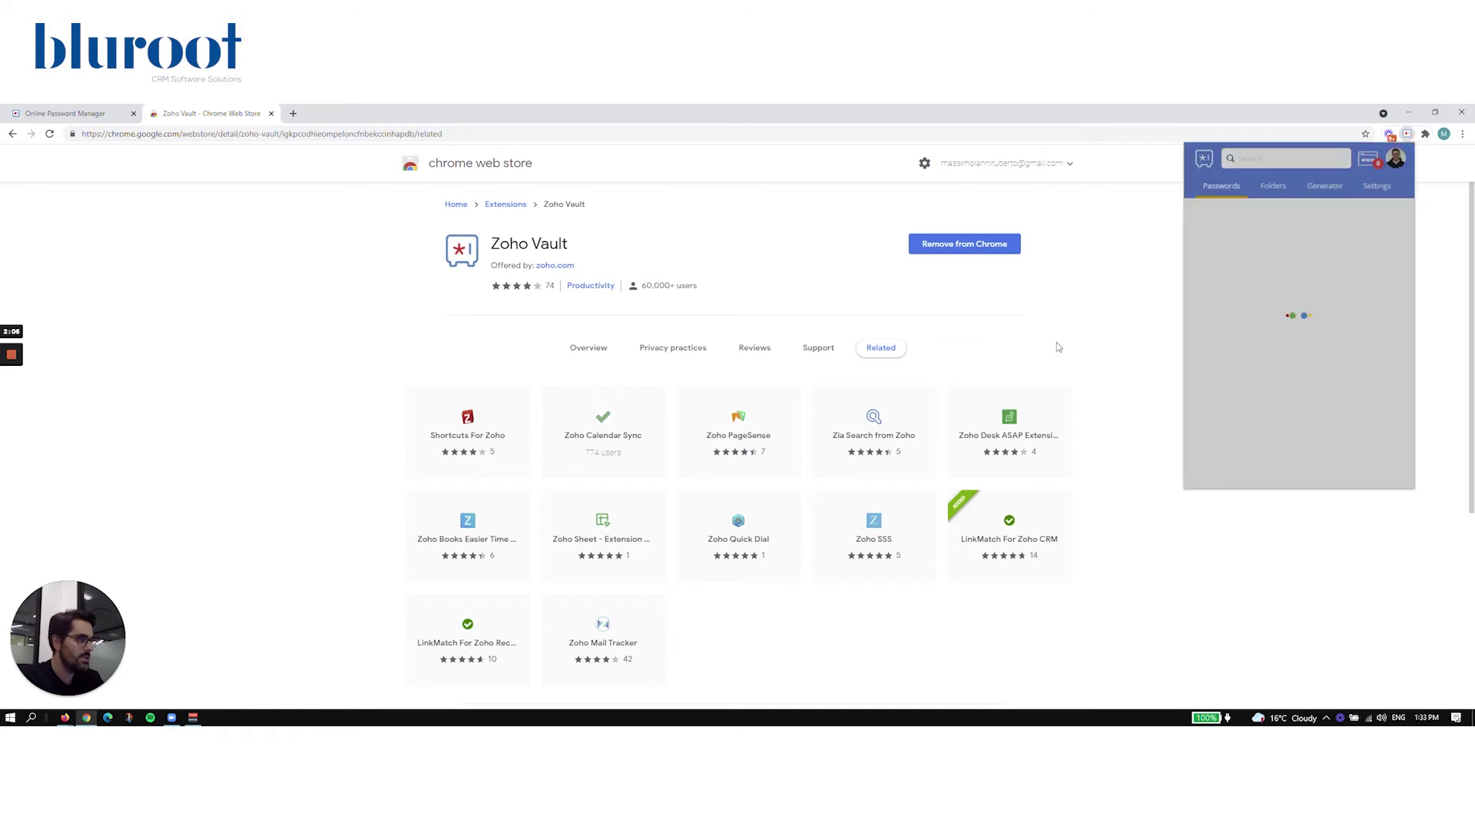
scroll(1305, 354, "down", 2)
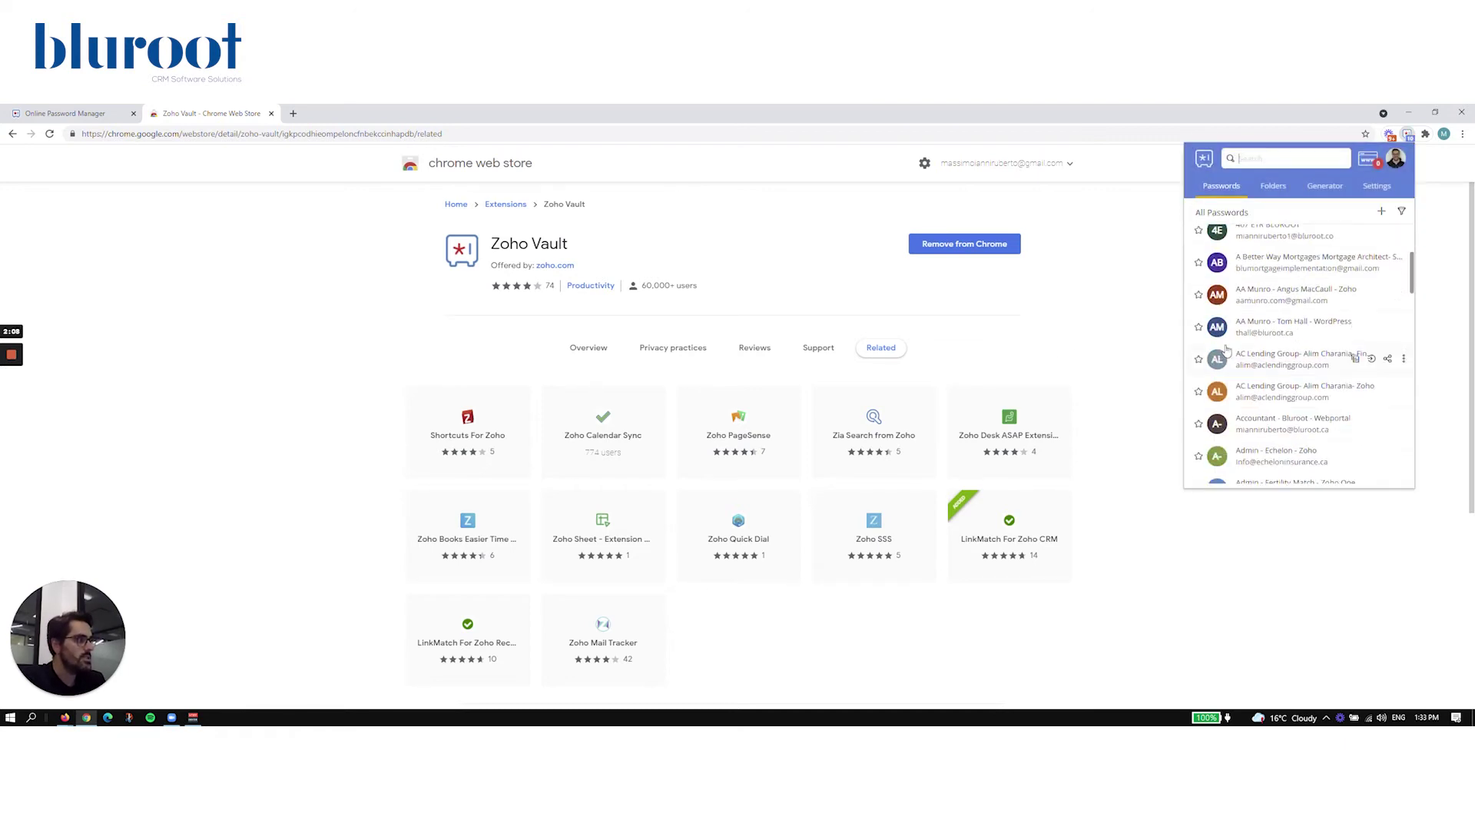
scroll(1306, 338, "up", 2)
left_click(1098, 318)
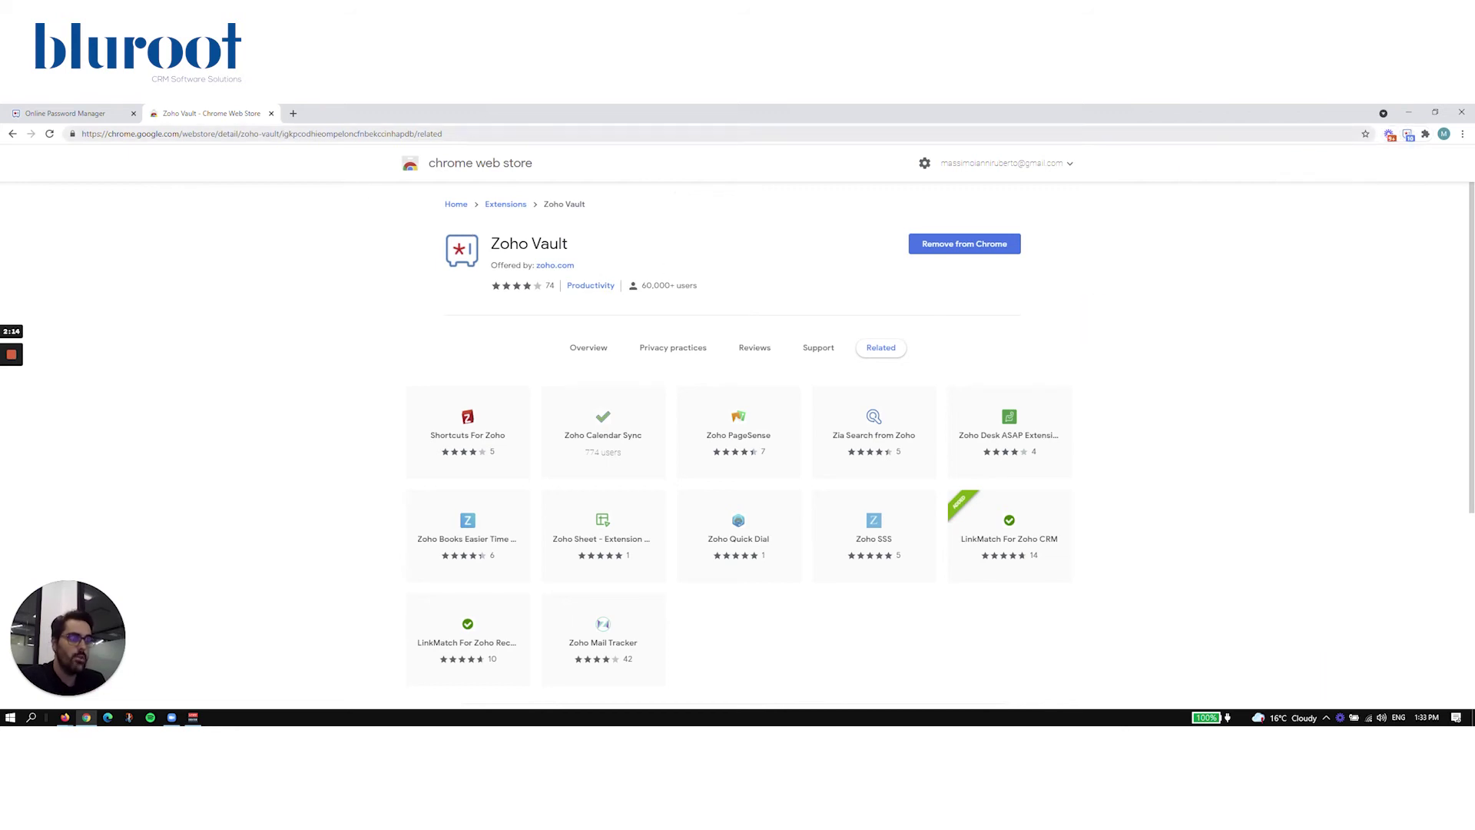
Navigate Chrome to yahoo.ca to reach the Yahoo sign-in page
left_click(269, 134)
type("yahoo")
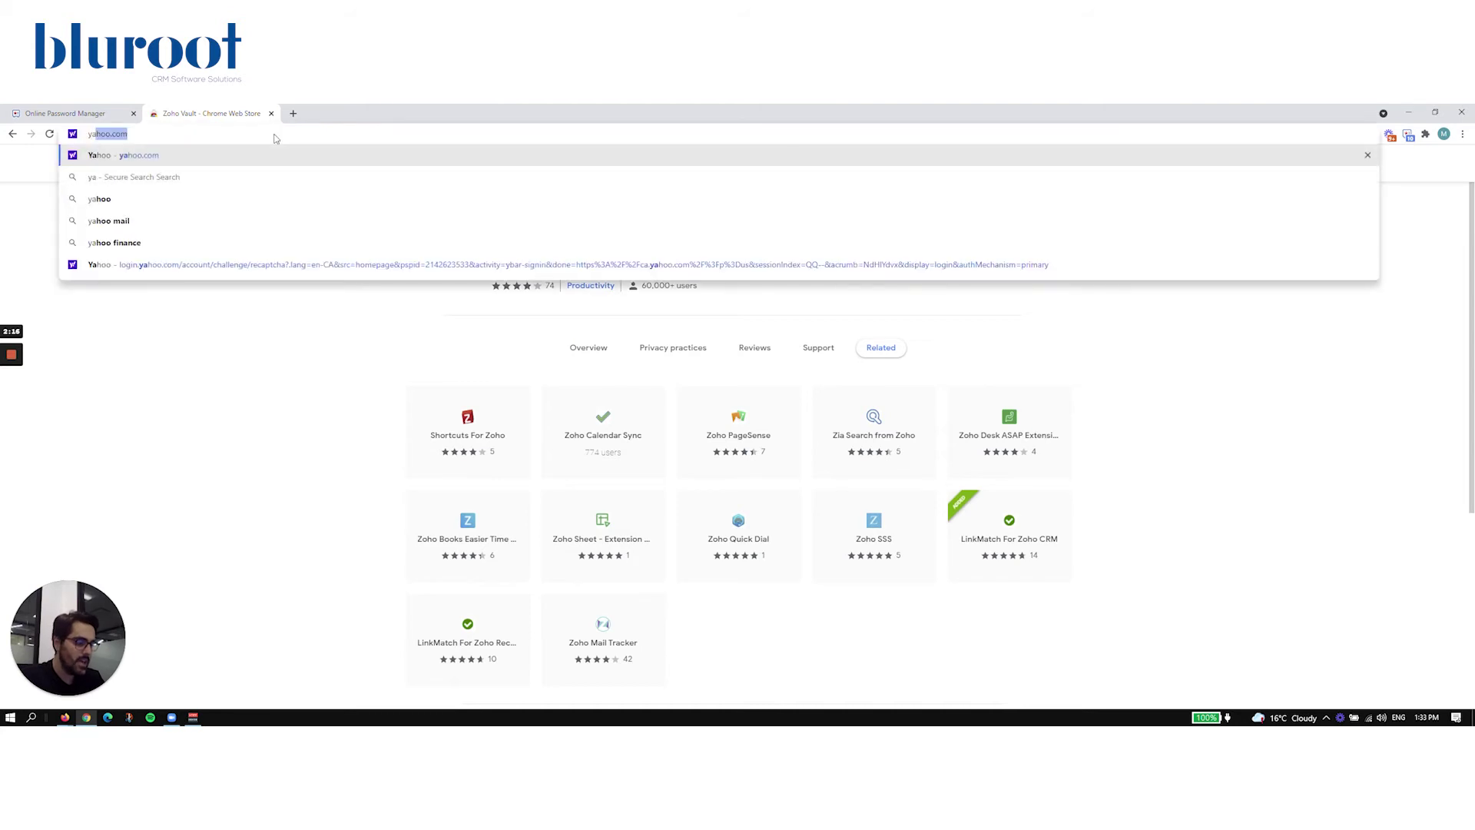
type(".ca")
key("Return")
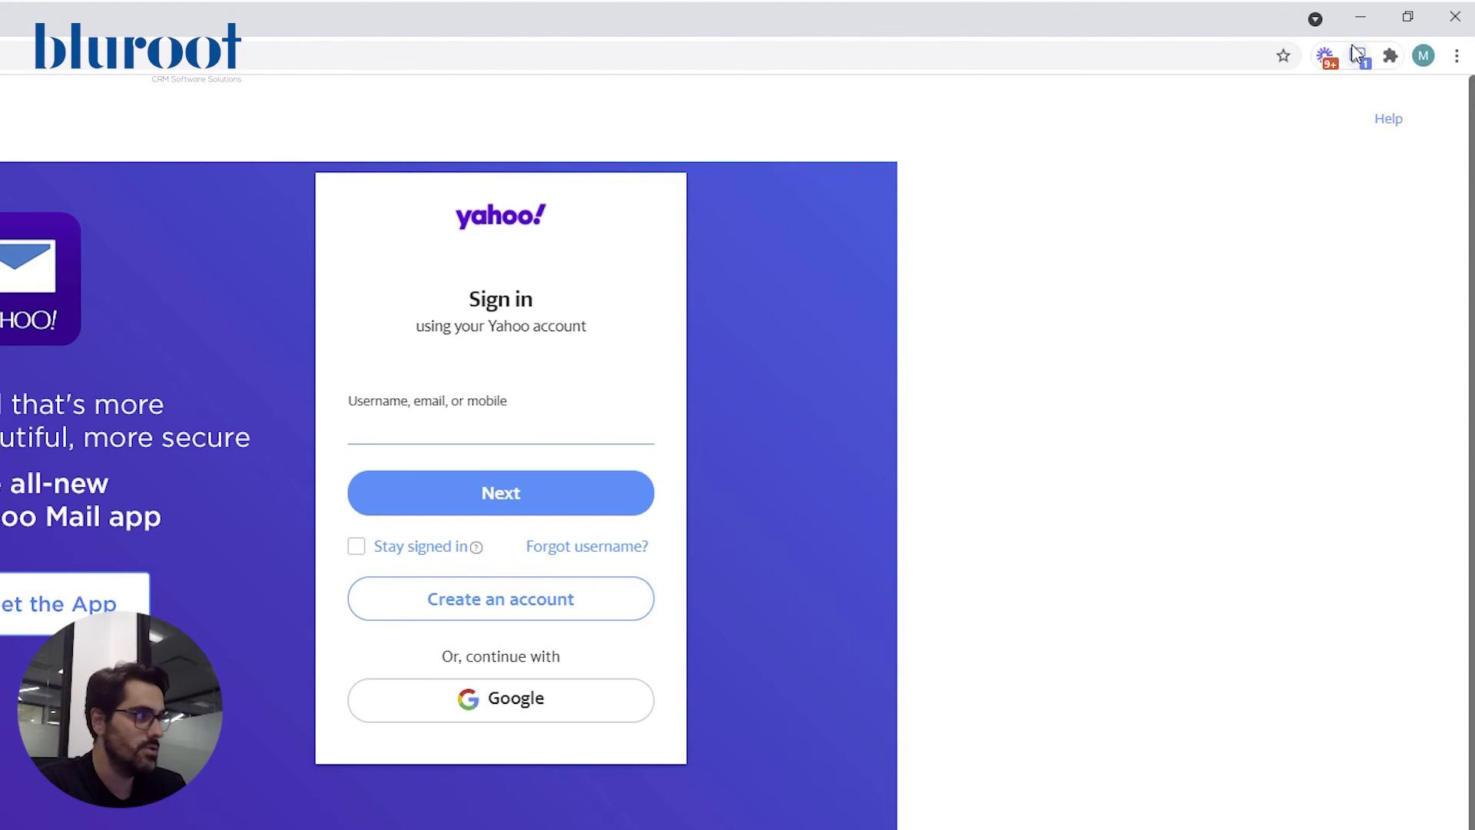
Search the vault popup's saved passwords for 'massimo', fixing the typos
left_click(1358, 58)
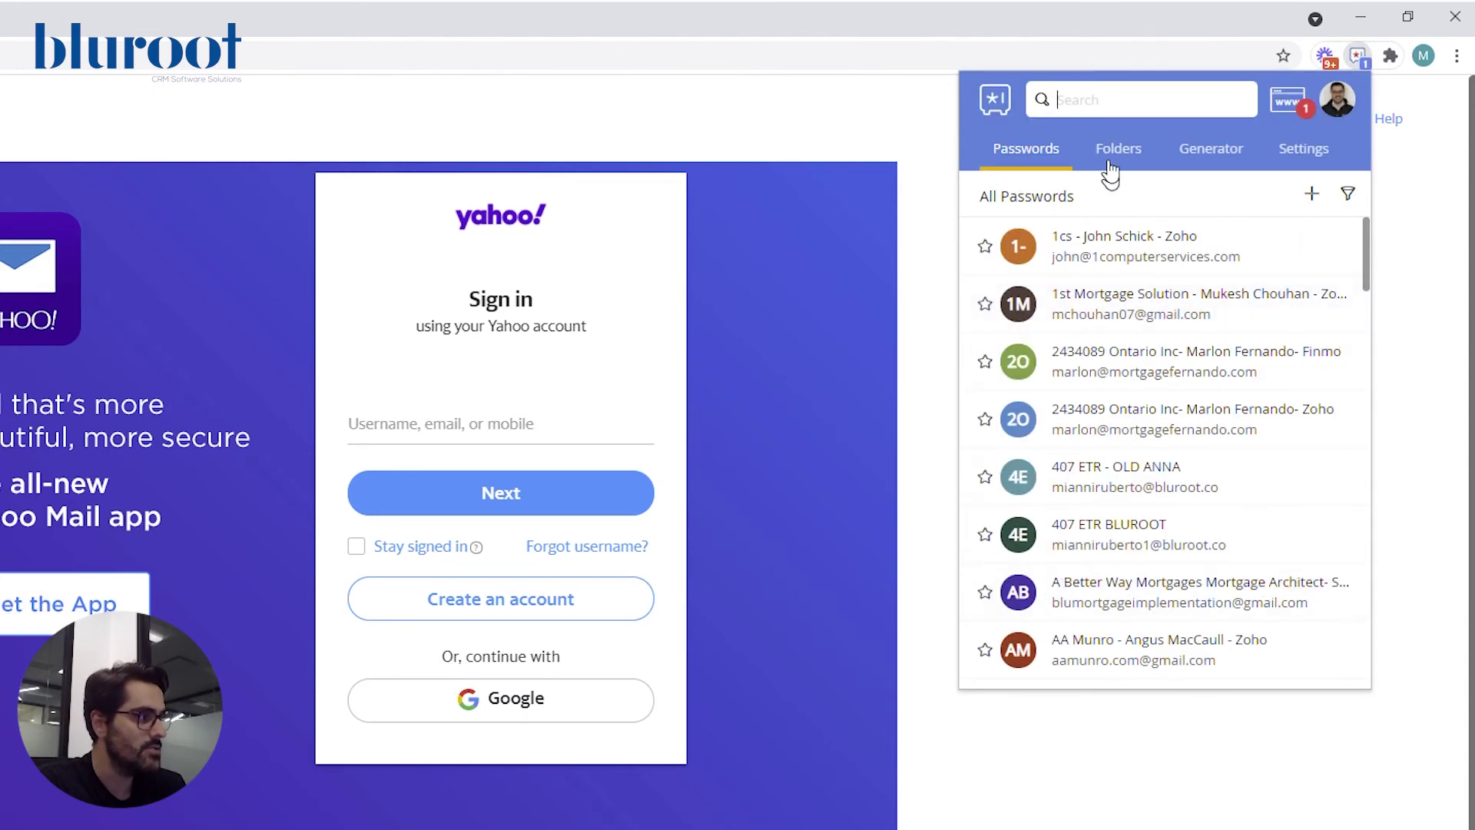
left_click(1090, 100)
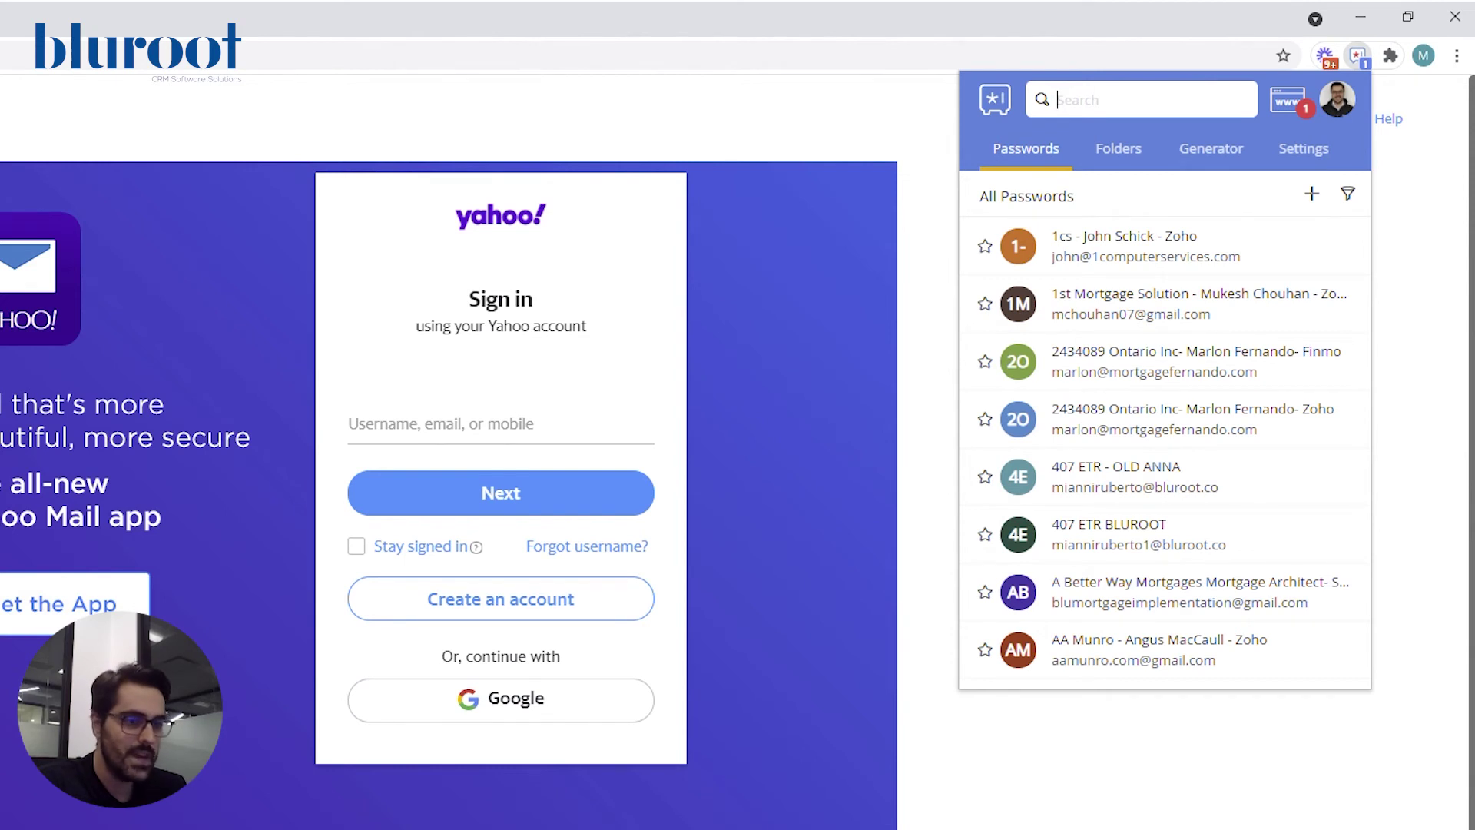
type("massmio")
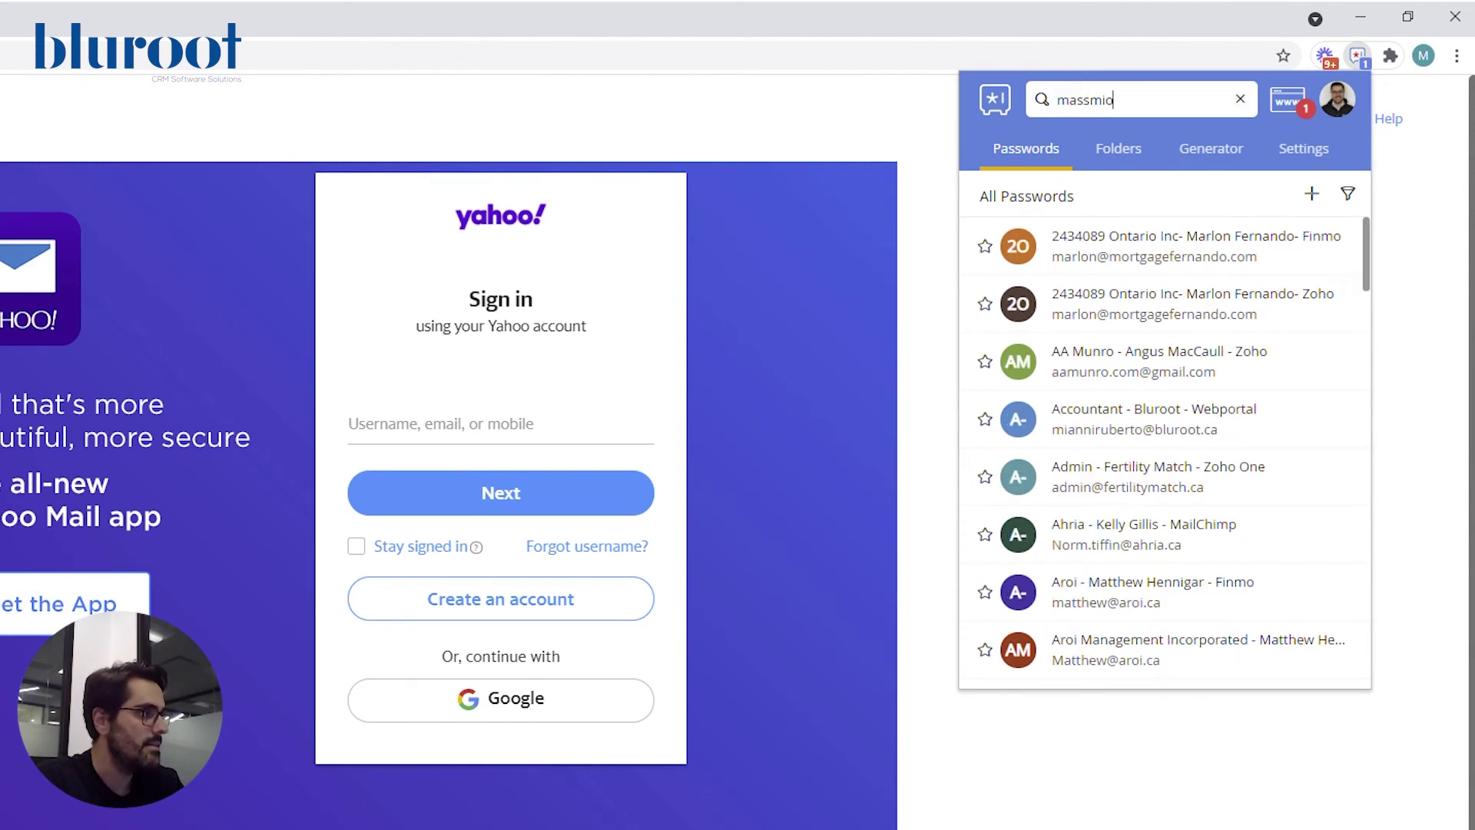
key("BackSpace")
key("BackSpace")
type("o")
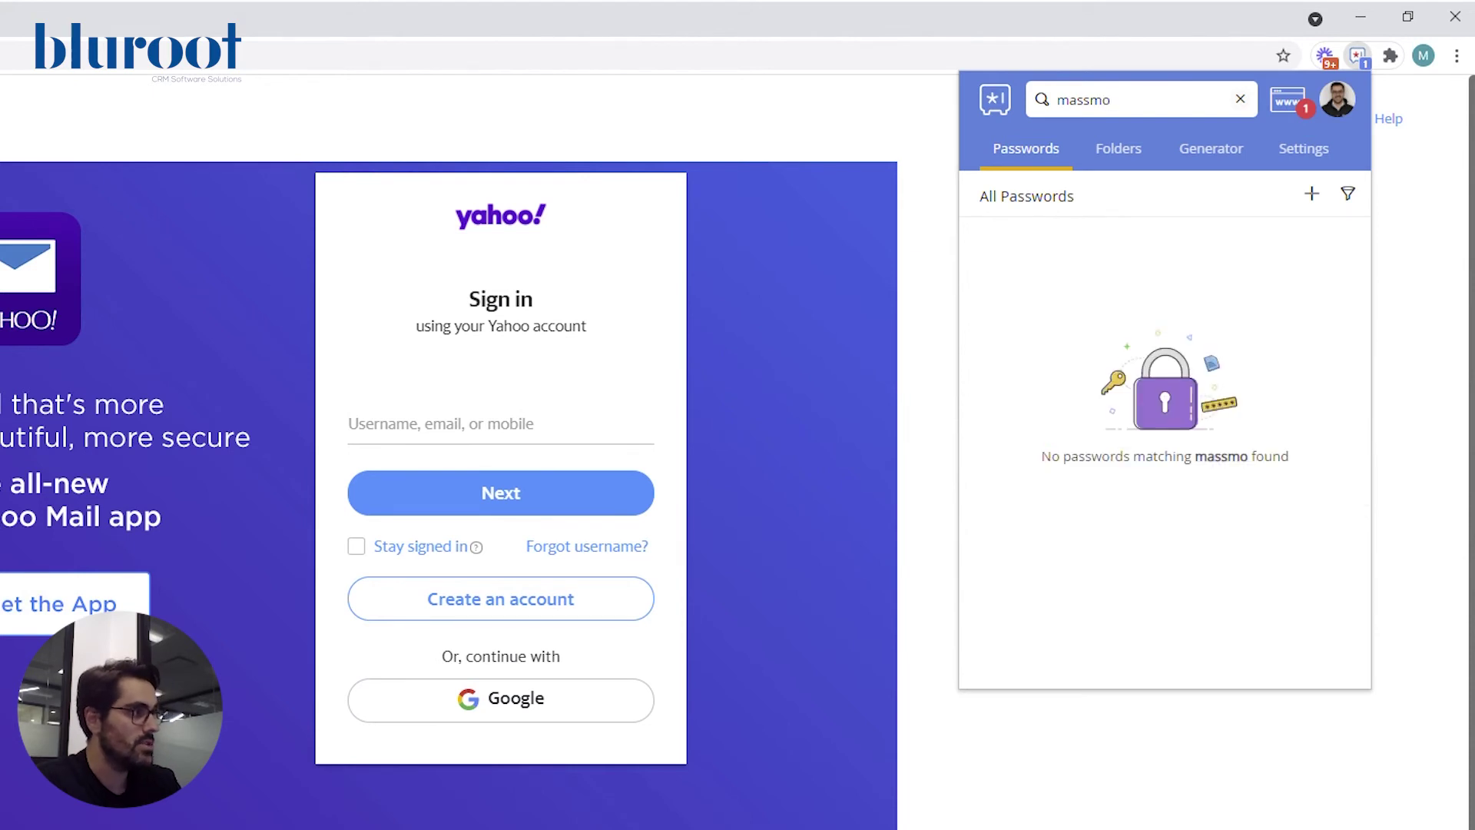
key("BackSpace")
key("BackSpace")
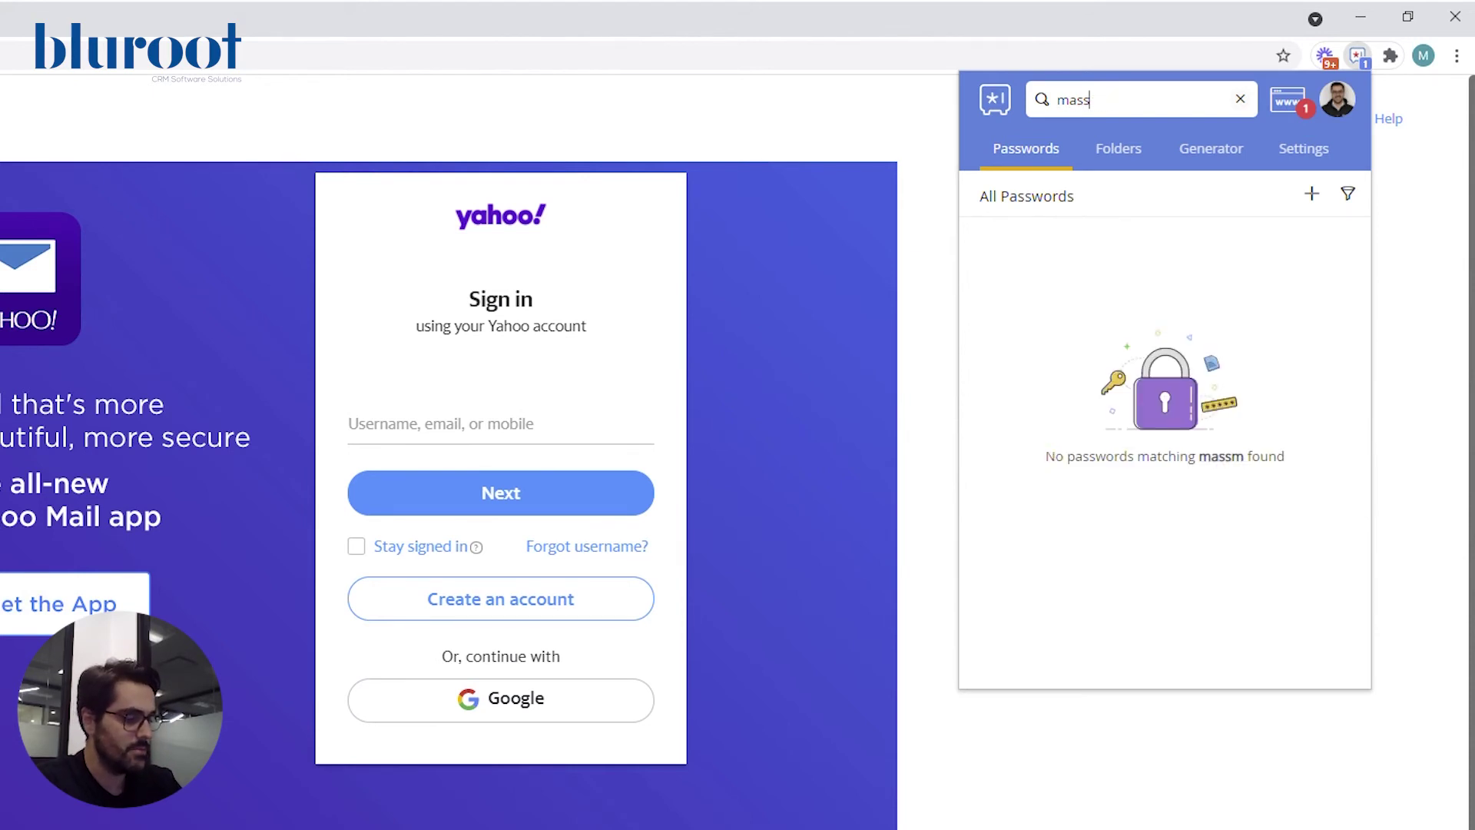
type("imo")
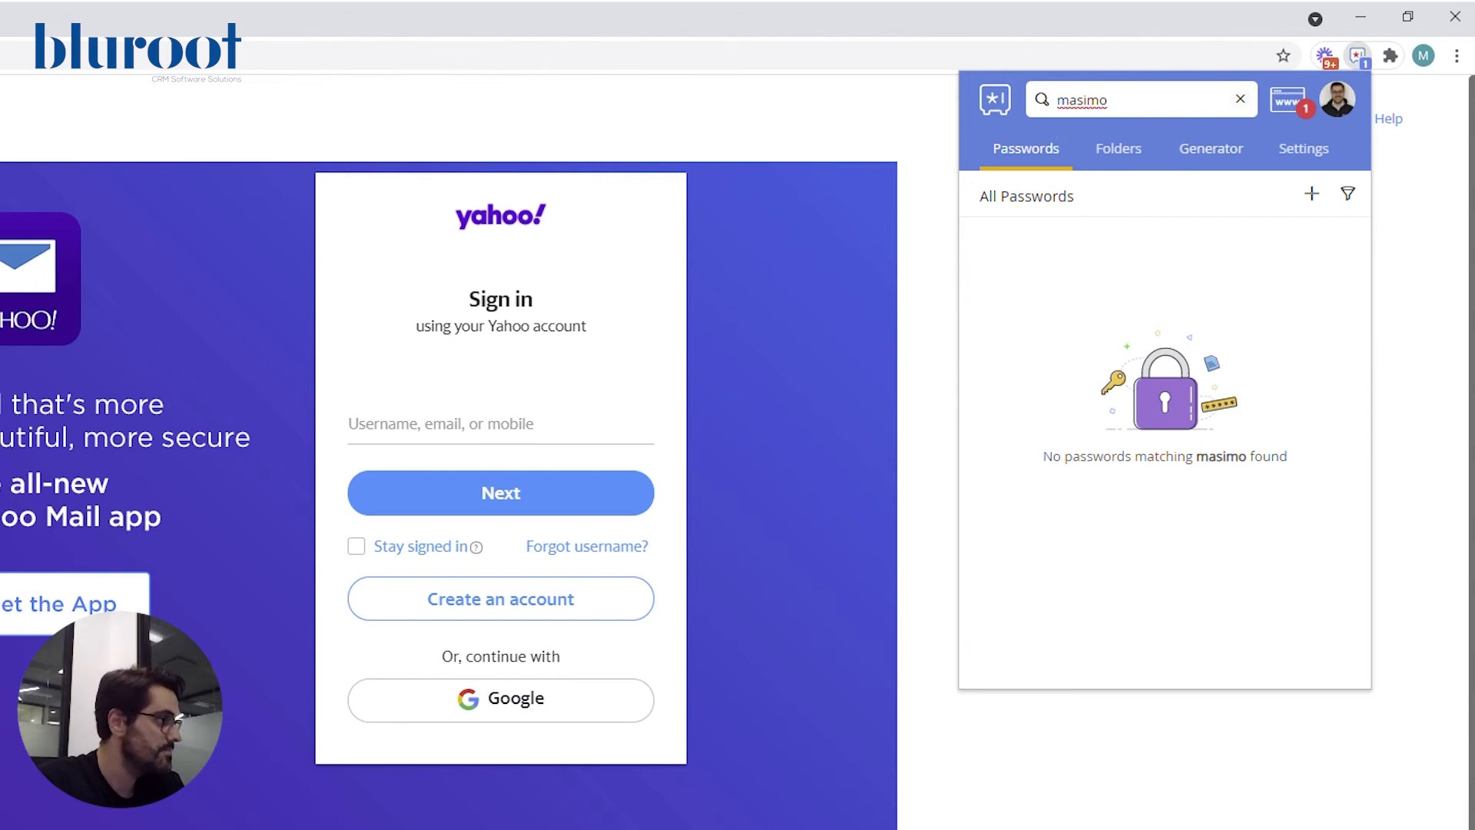
double_click(1070, 99)
left_click(1070, 99)
type("s")
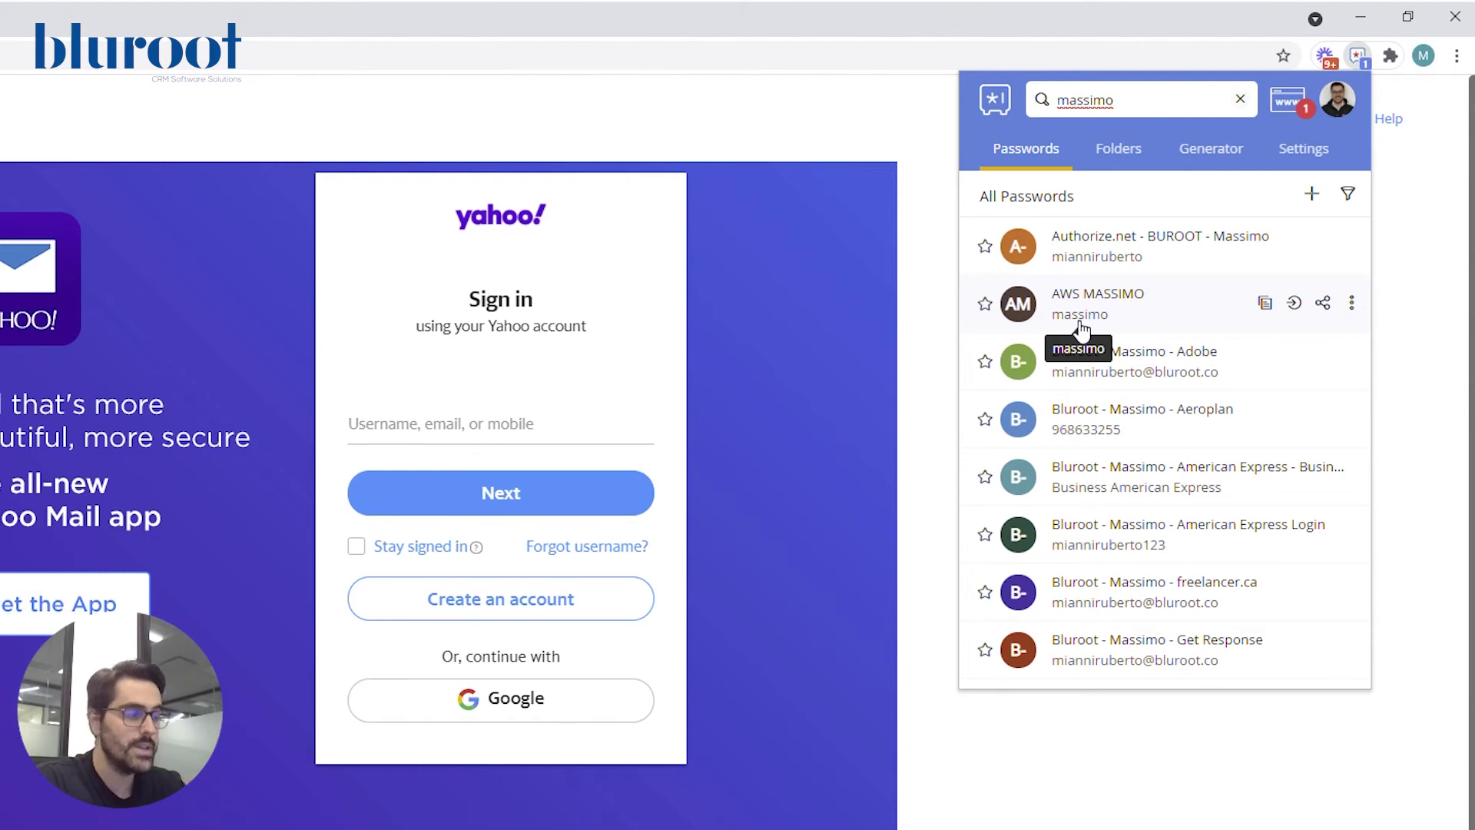
Clear the search, filter to the Yahoo.com domain match, and close the popup
left_click(1240, 98)
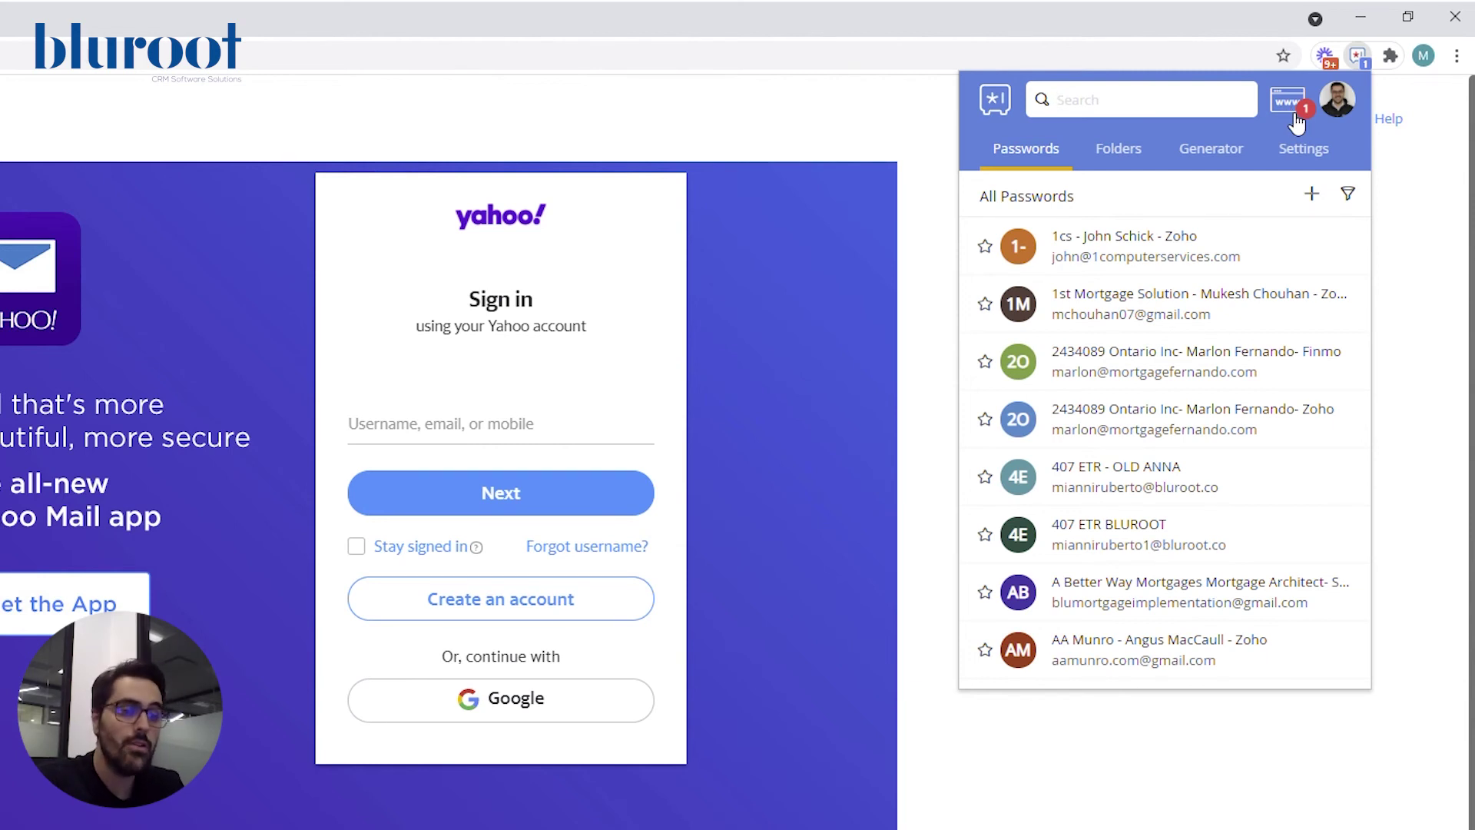
left_click(1295, 115)
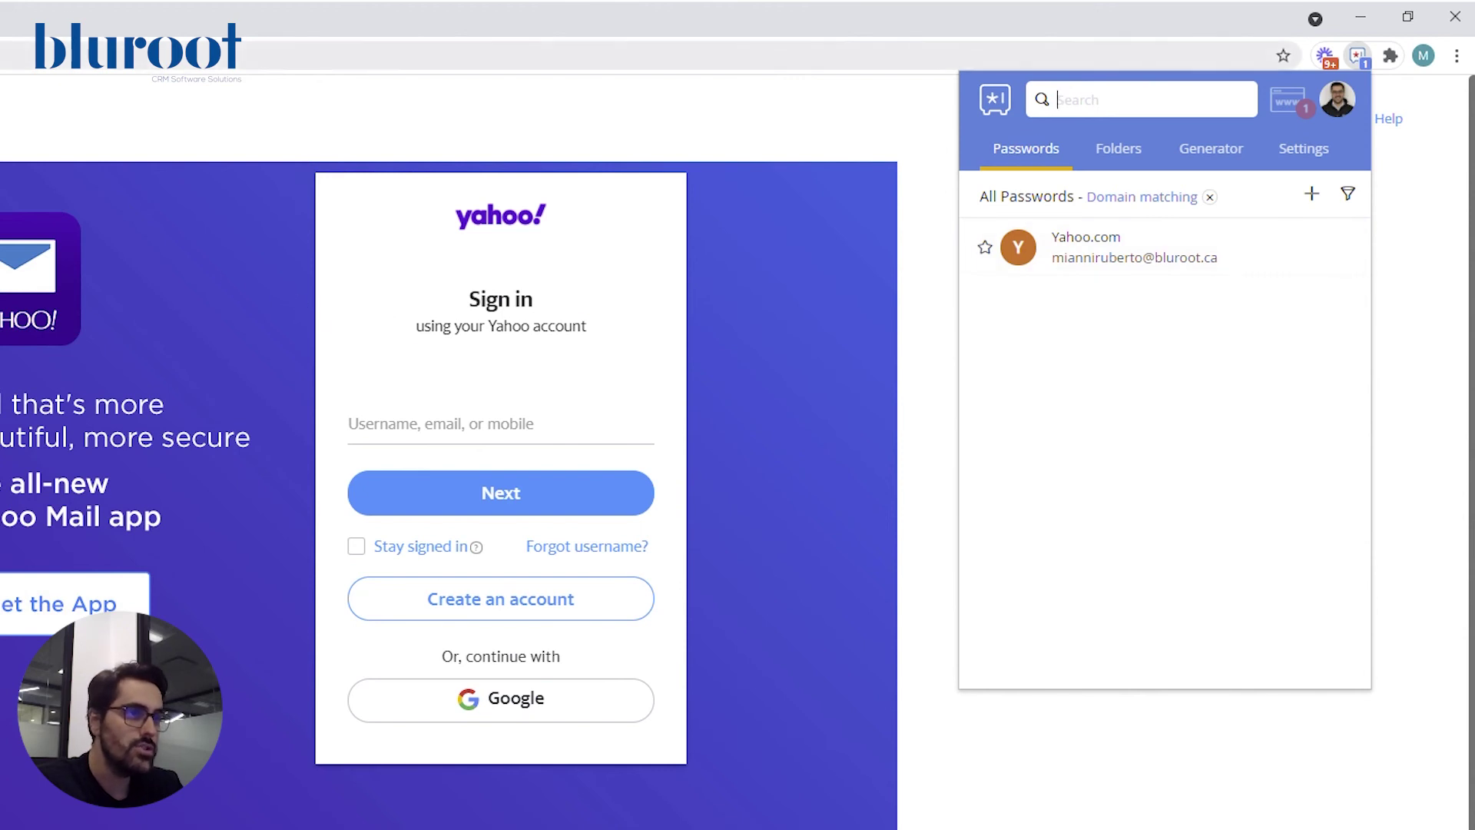
left_click(0, 59)
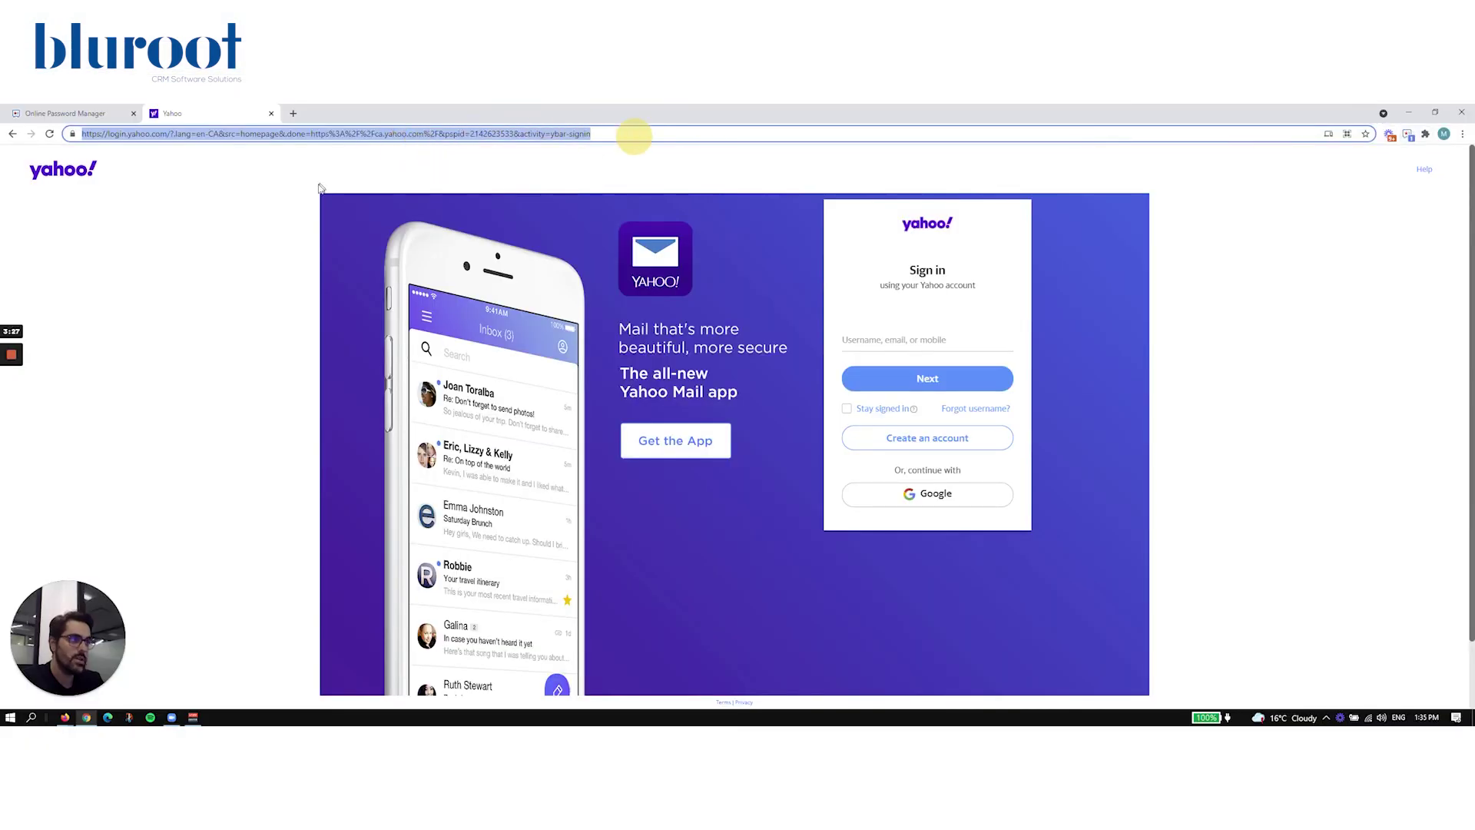
left_click(312, 183)
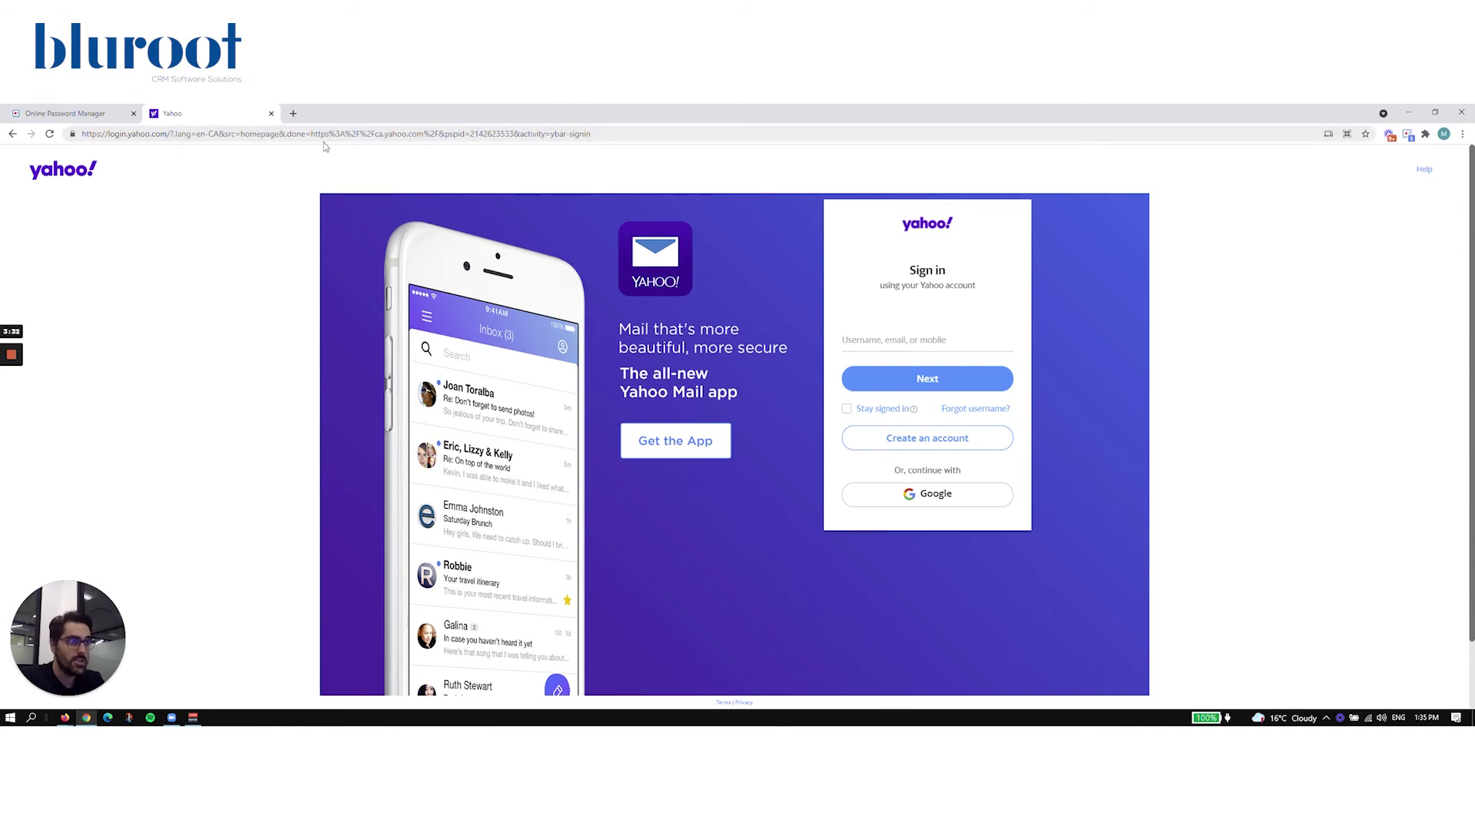
left_click(1375, 191)
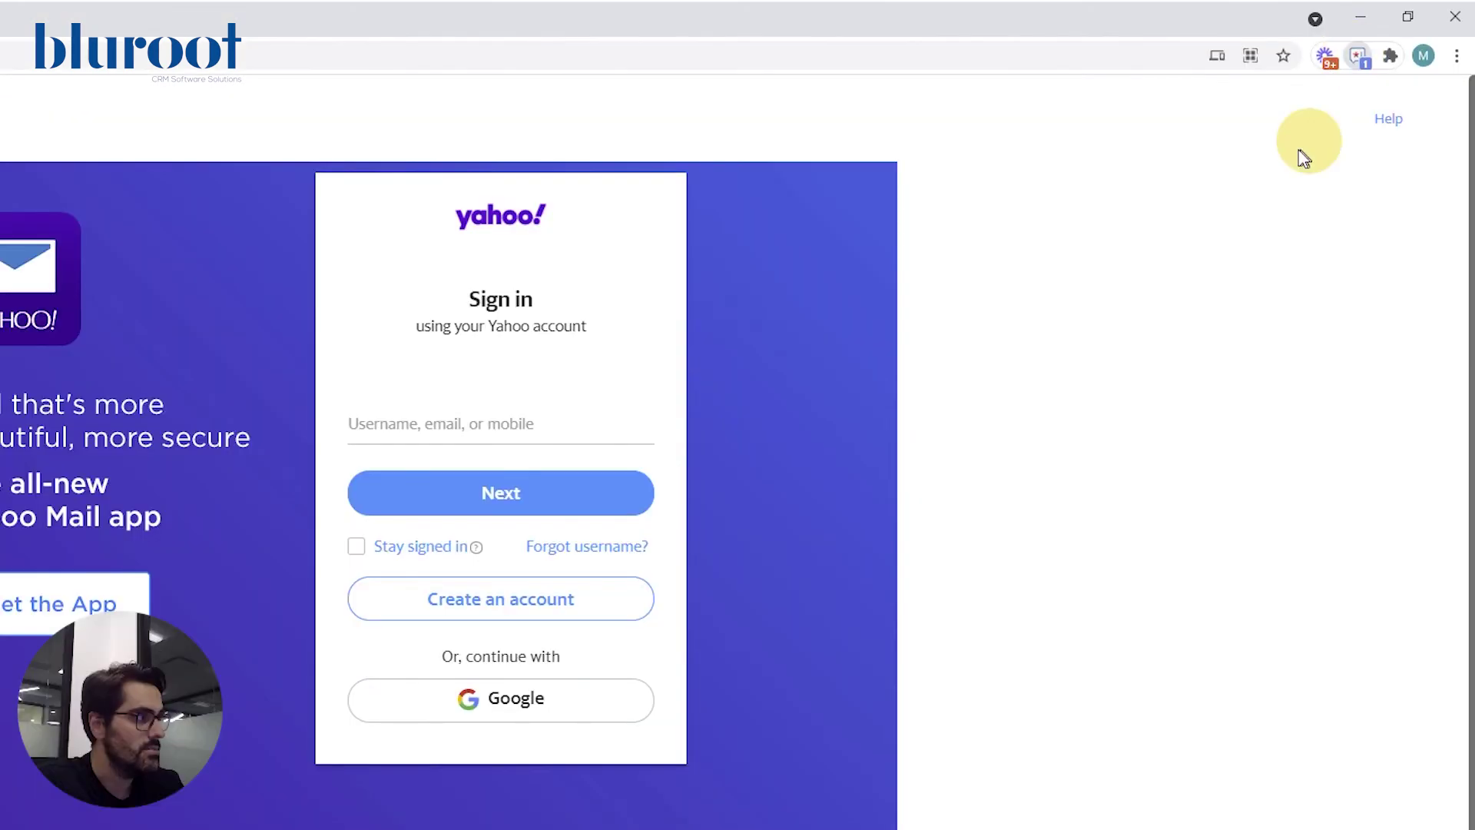
Start a new yahoo.com password entry in a Vault tab, review its URL, then return to Yahoo
left_click(1358, 55)
left_click(1312, 197)
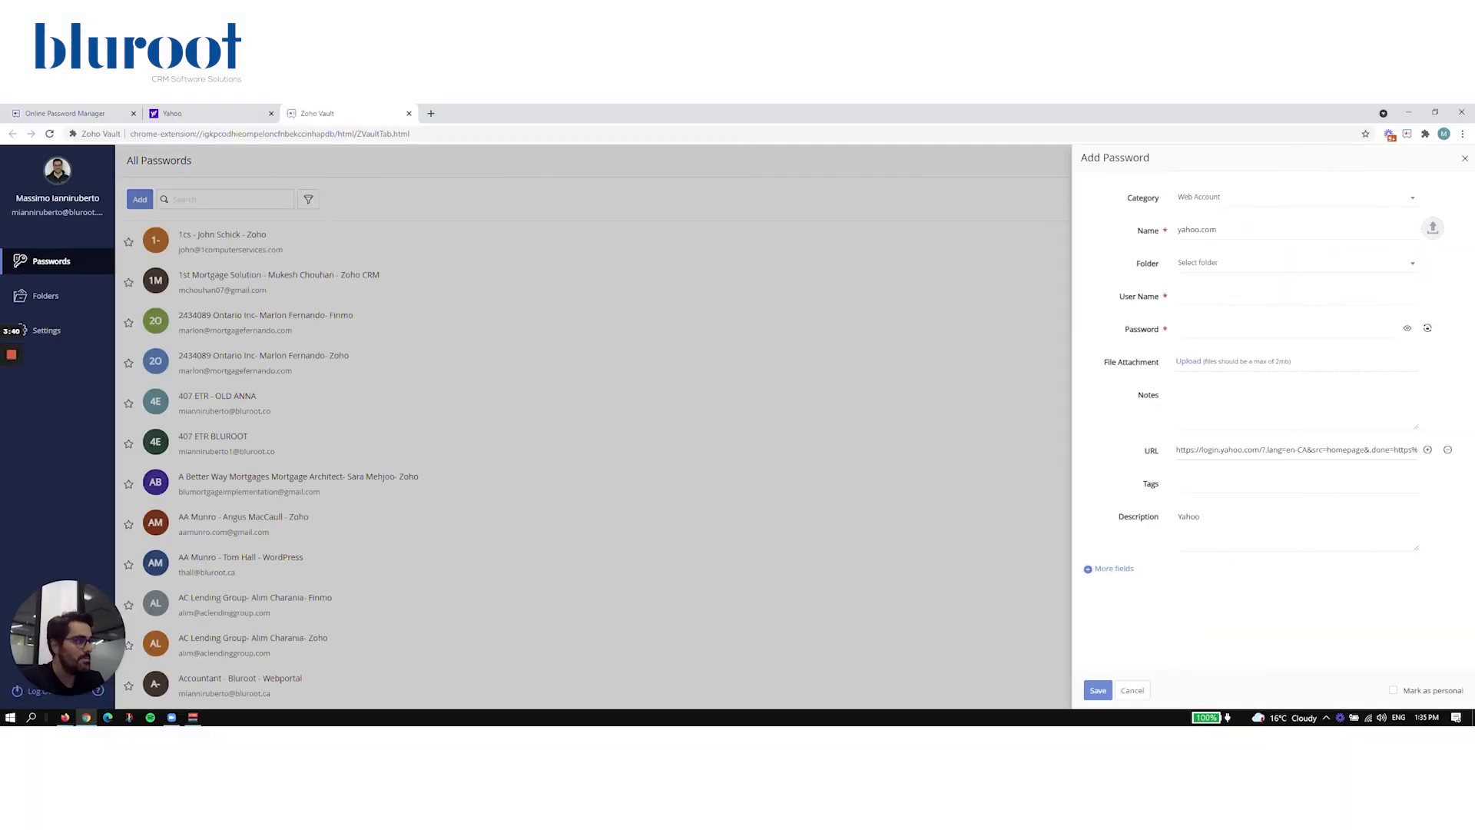
left_click_drag(1187, 447, 1255, 448)
left_click_drag(1081, 619, 1219, 624)
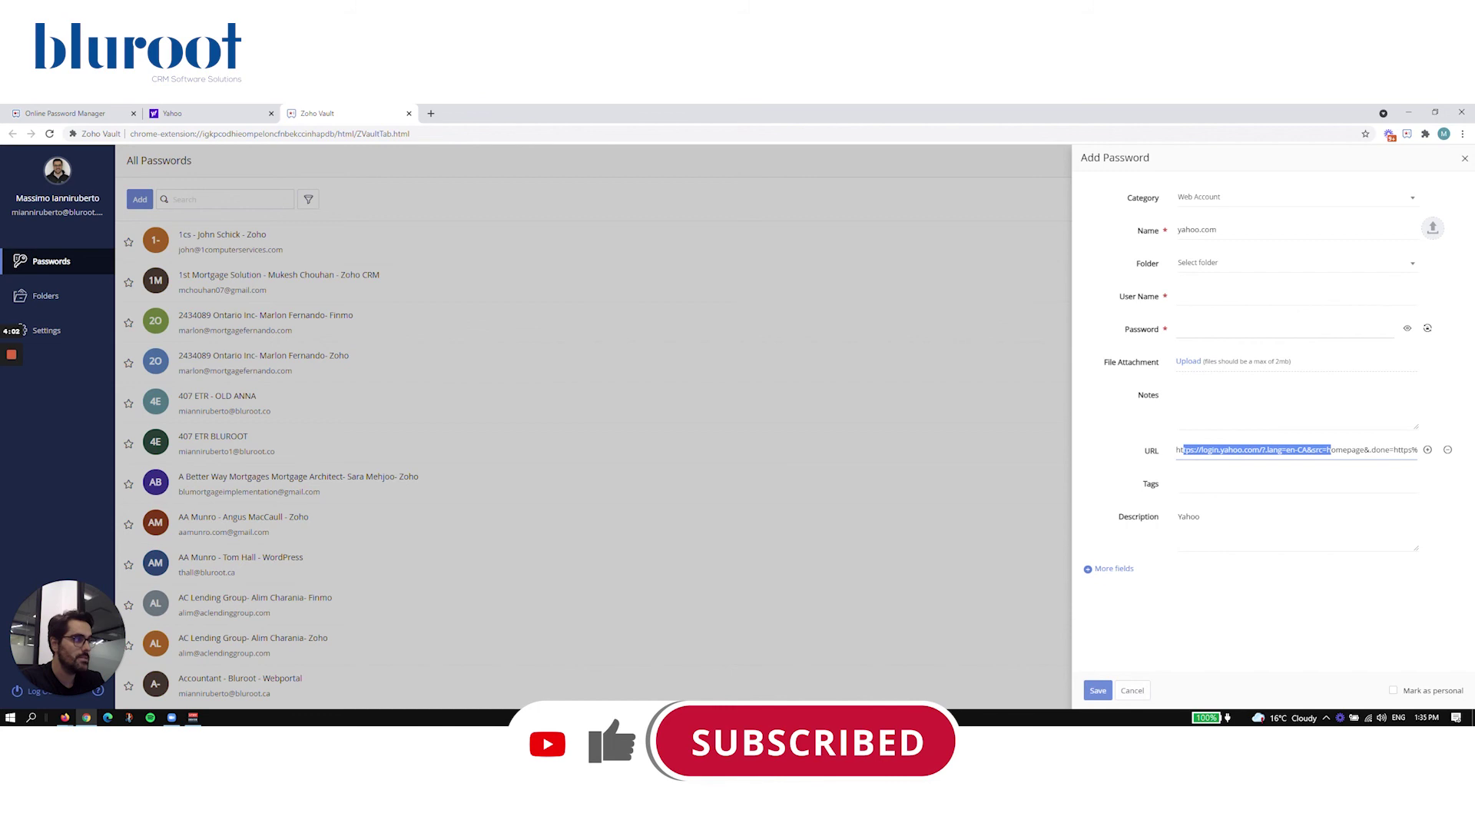
left_click(1238, 230)
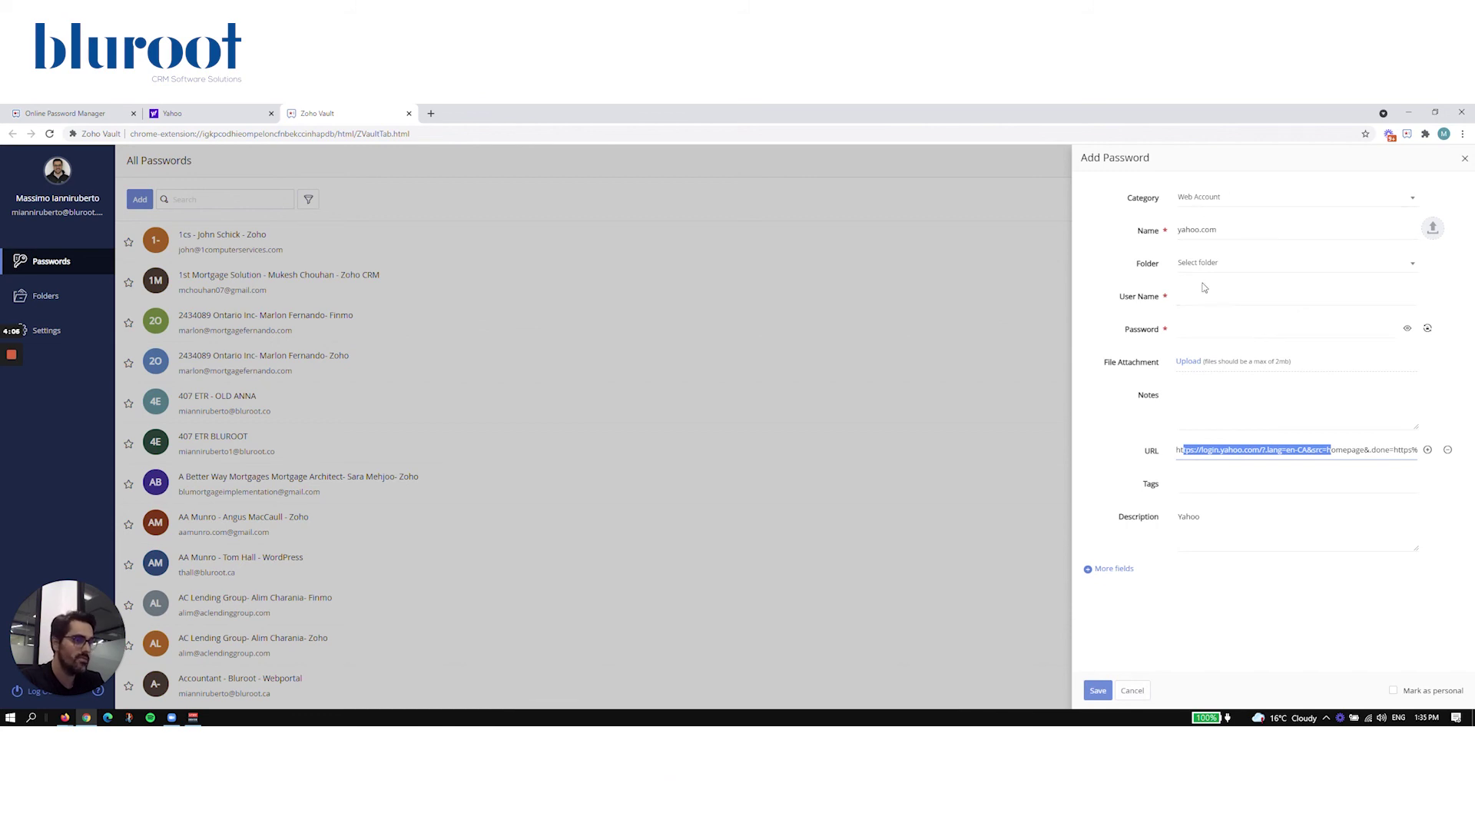
double_click(1210, 450)
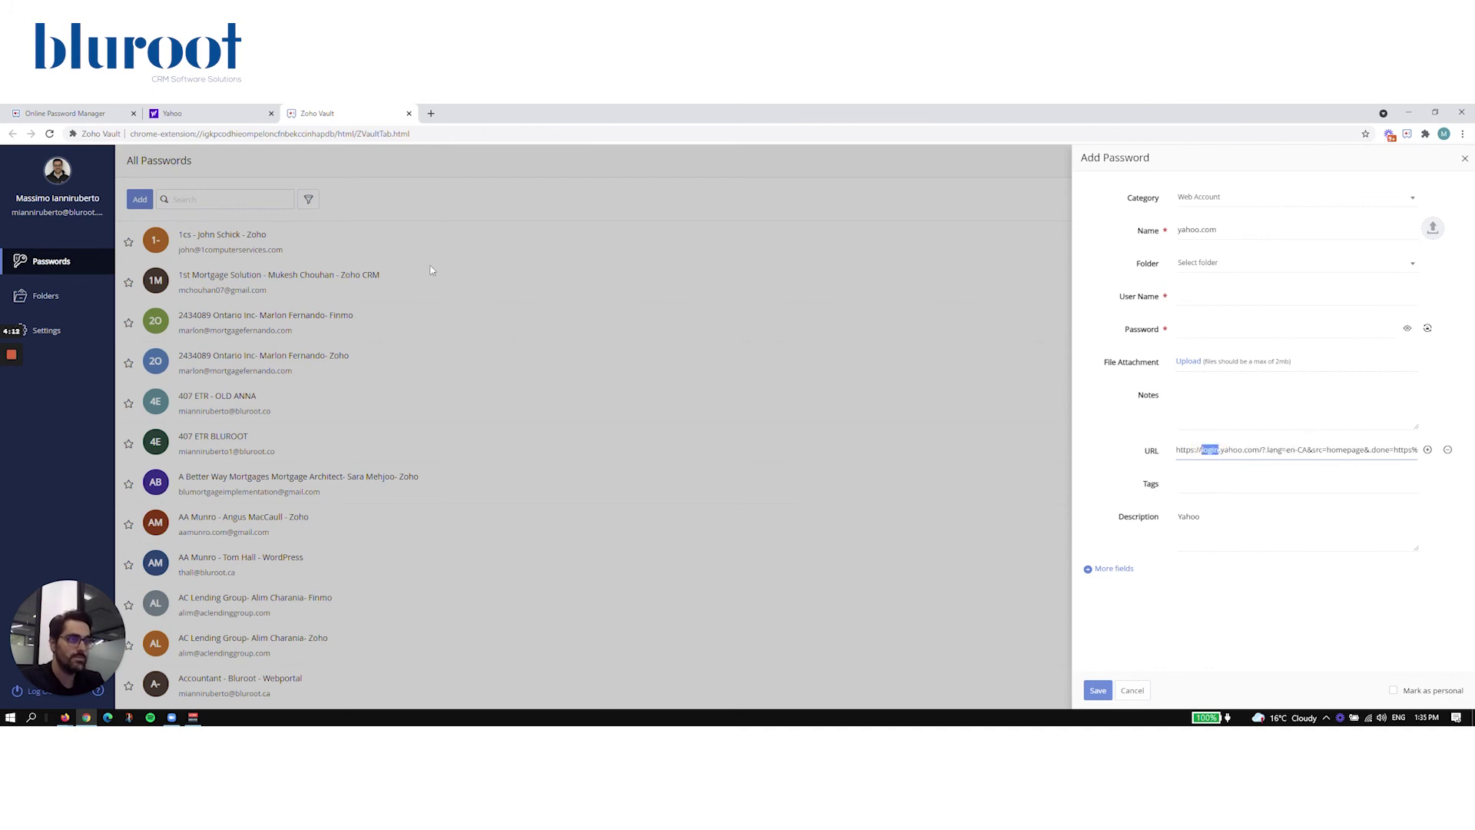
left_click(181, 116)
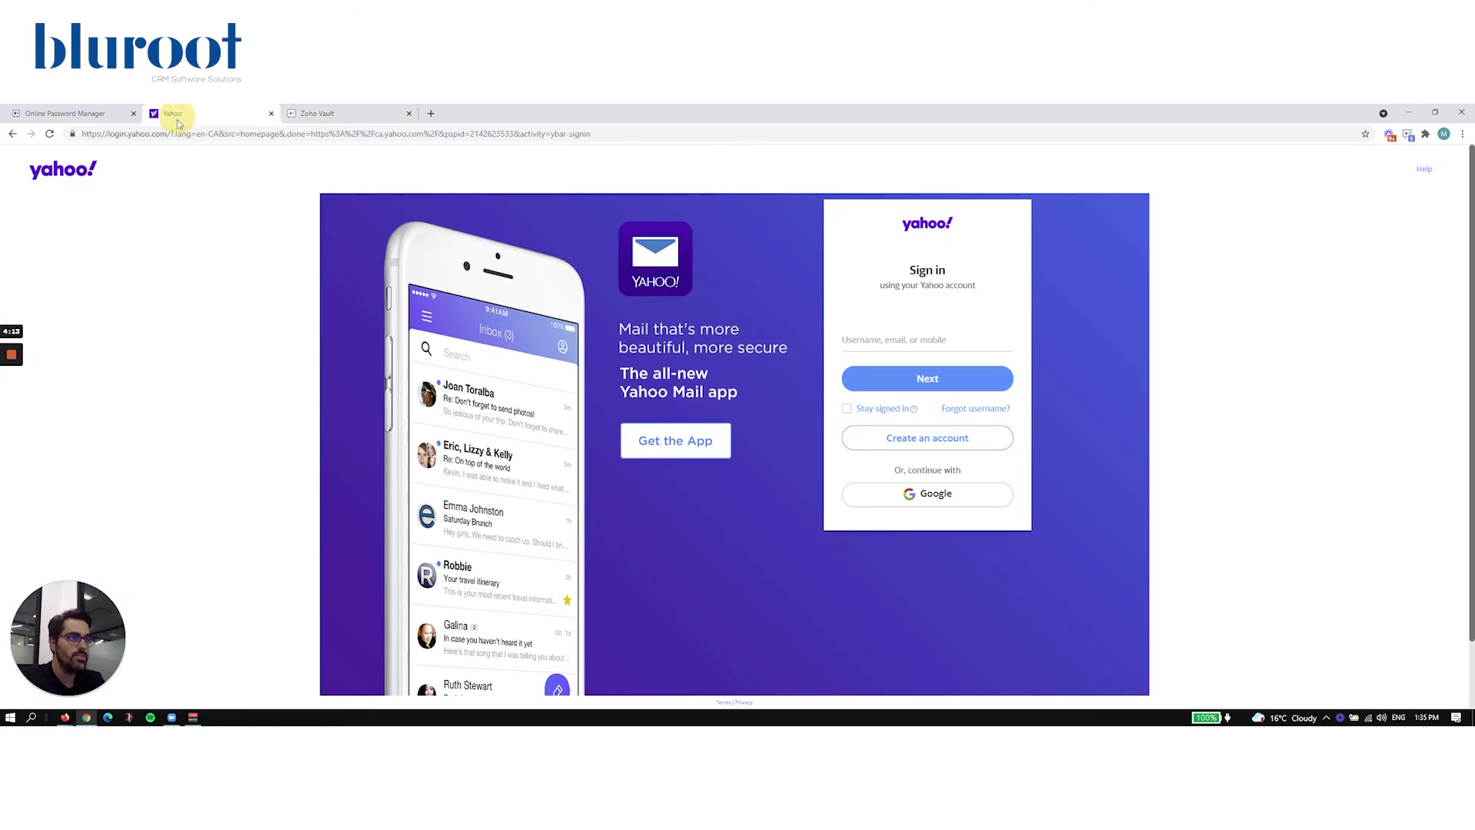
Log in to Yahoo using the saved Yahoo.com entry from the Zoho Vault popup
left_click(1405, 140)
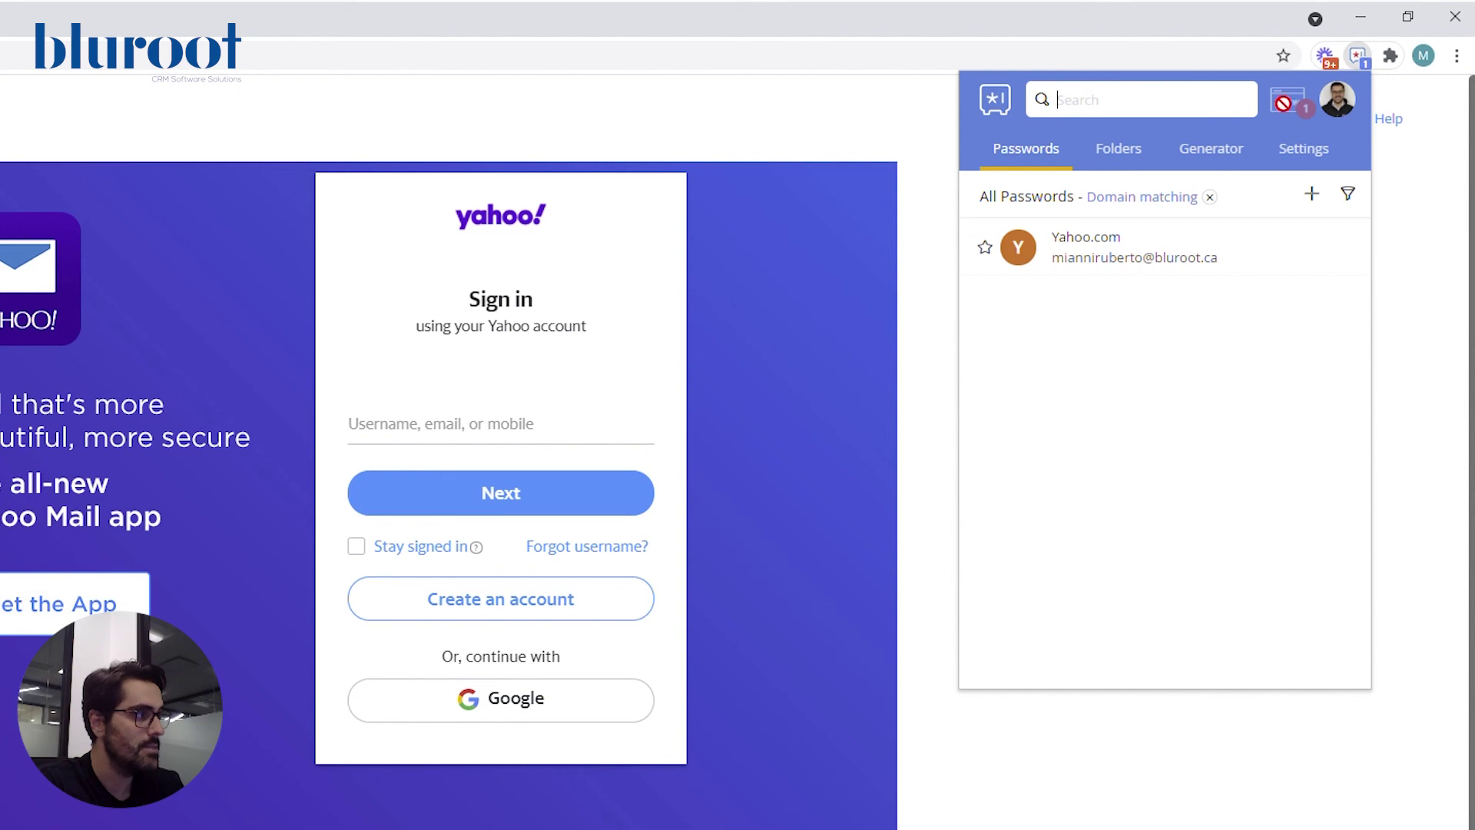
mouse_move(1261, 258)
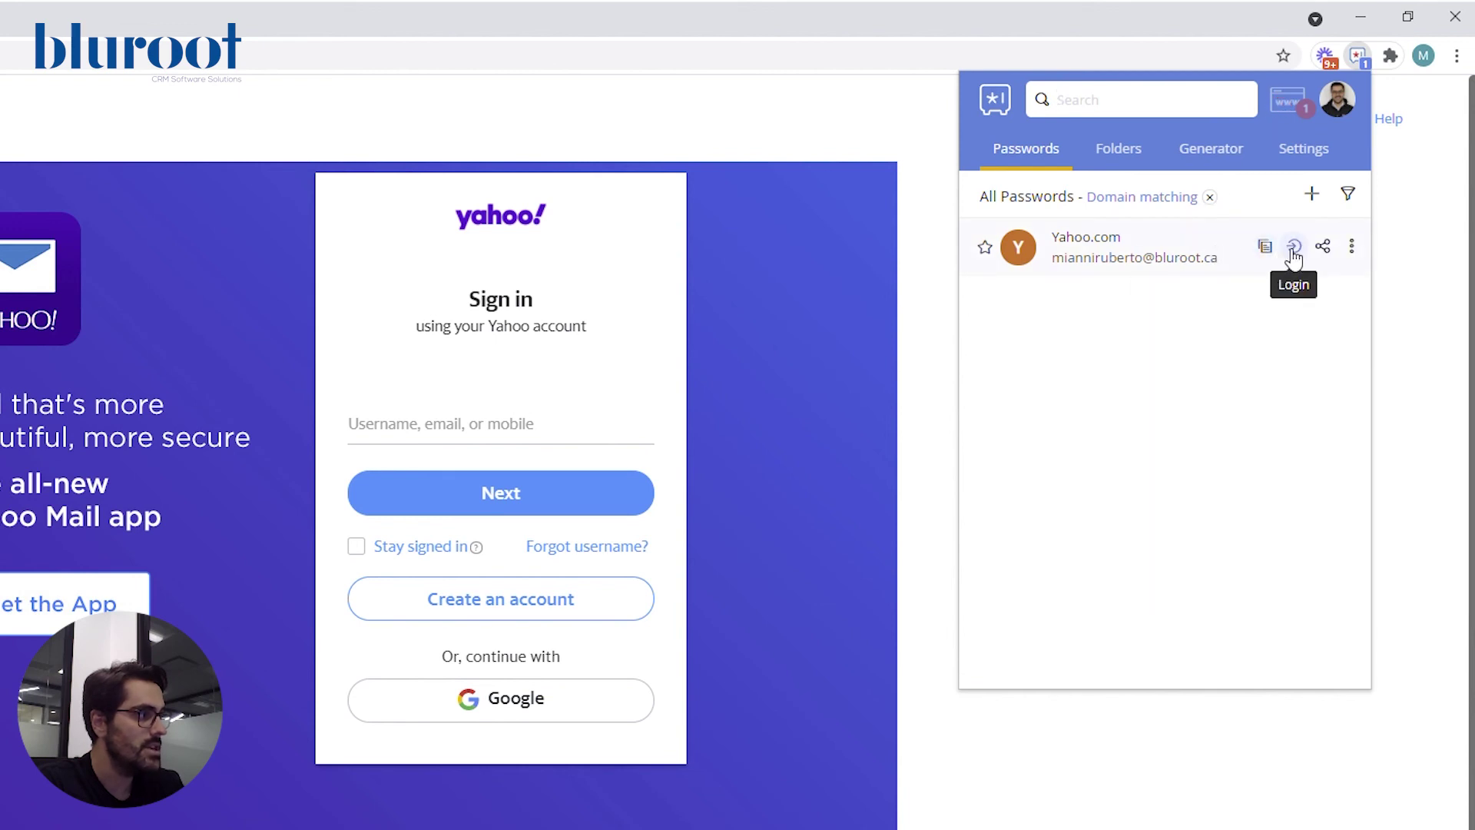
left_click(1291, 253)
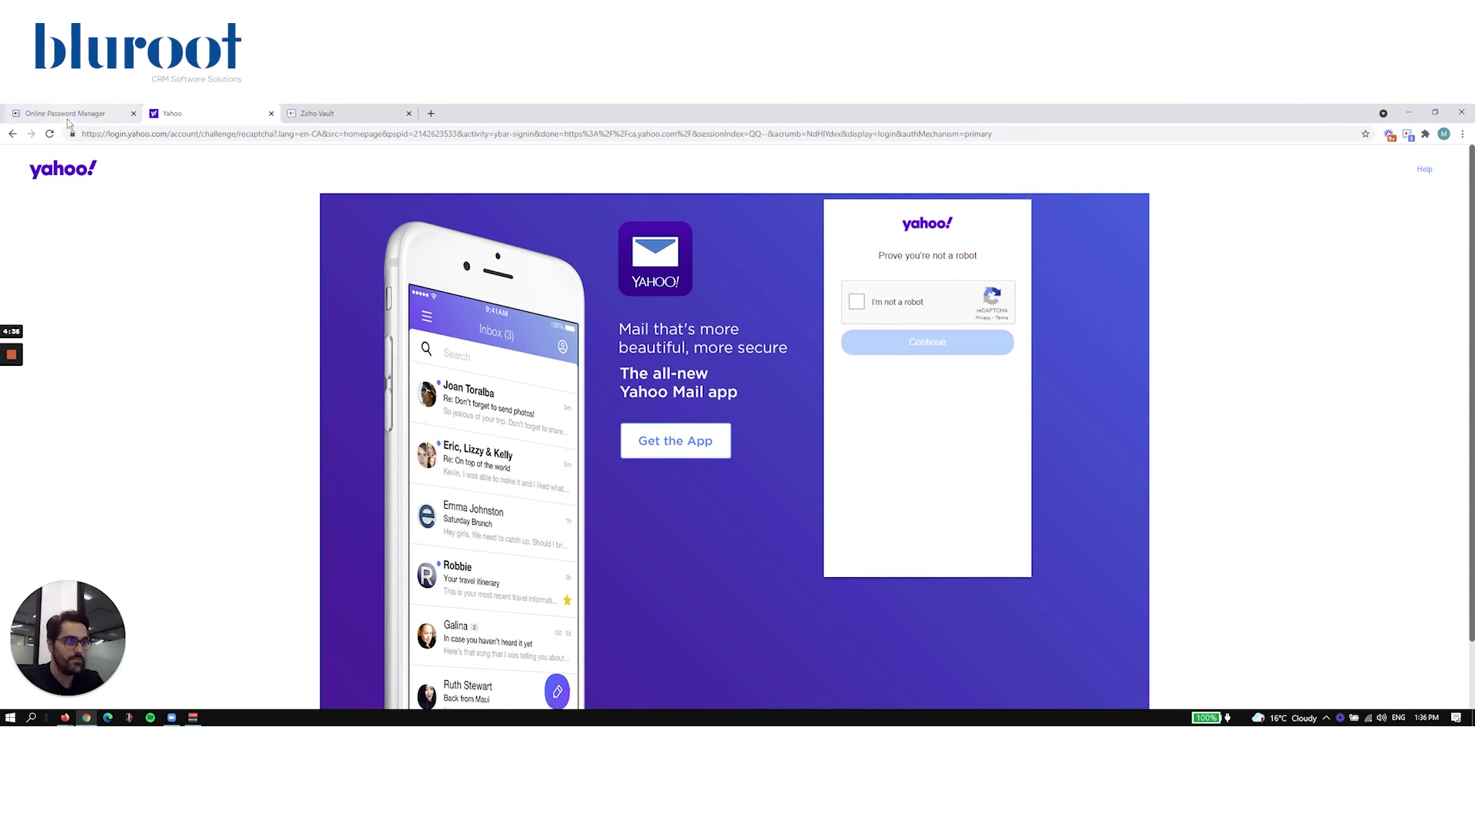
Cancel the unsaved Add Password form, search the vault for 'yahoo', and open Yahoo.com's sharing options
left_click(307, 113)
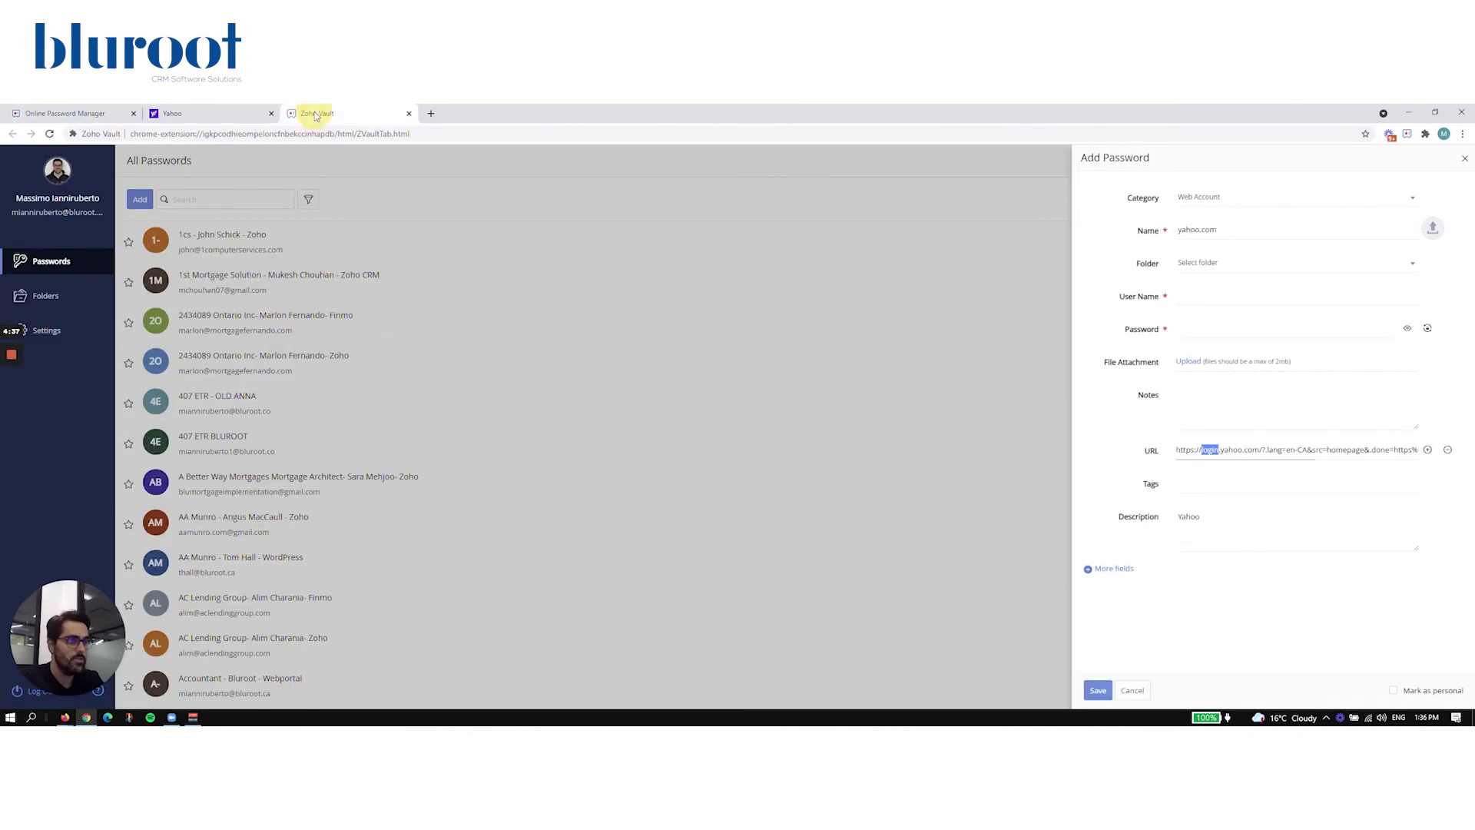
left_click(1134, 692)
left_click(237, 199)
type("y")
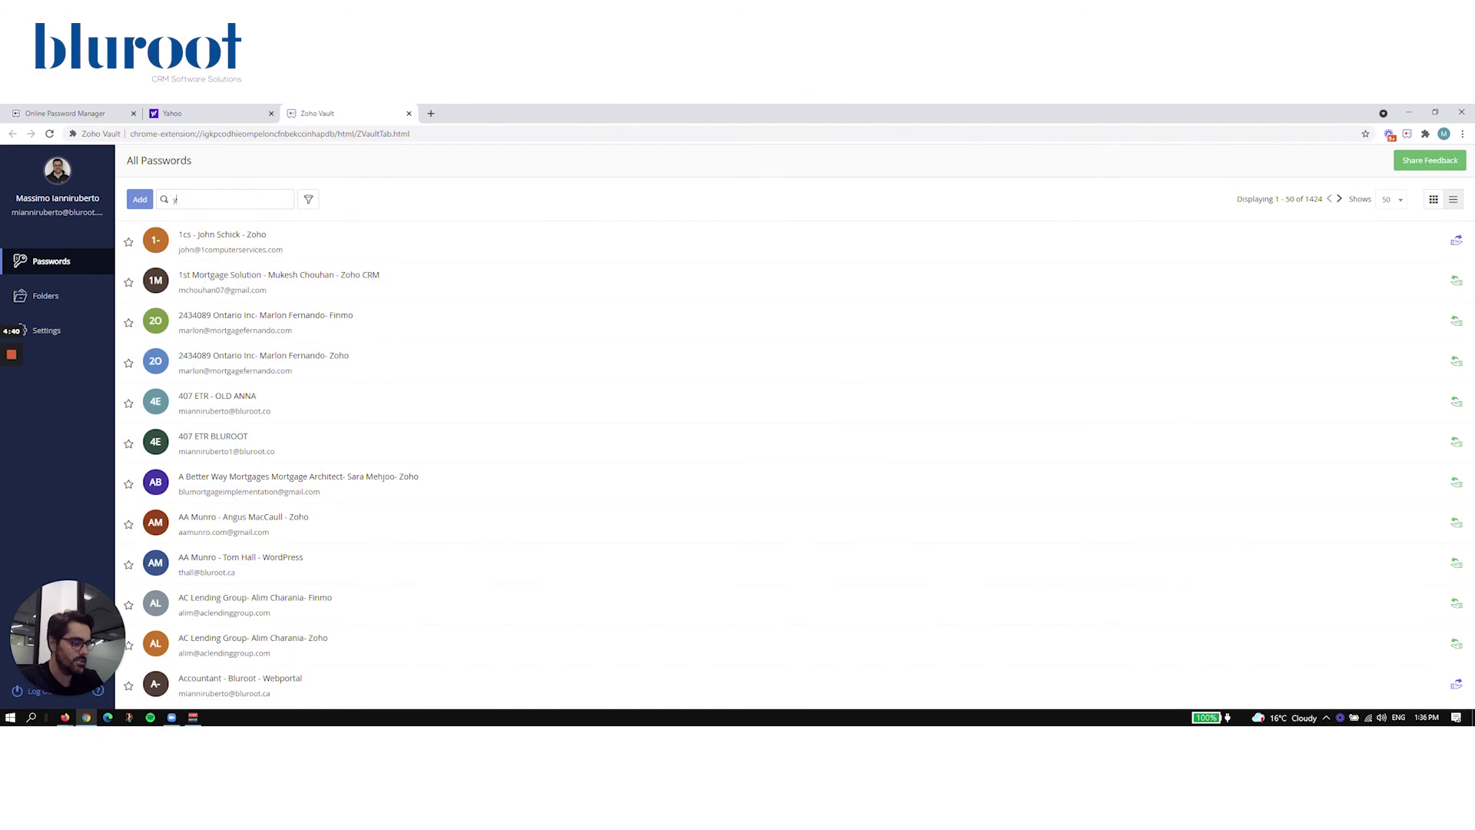
type("ahoo")
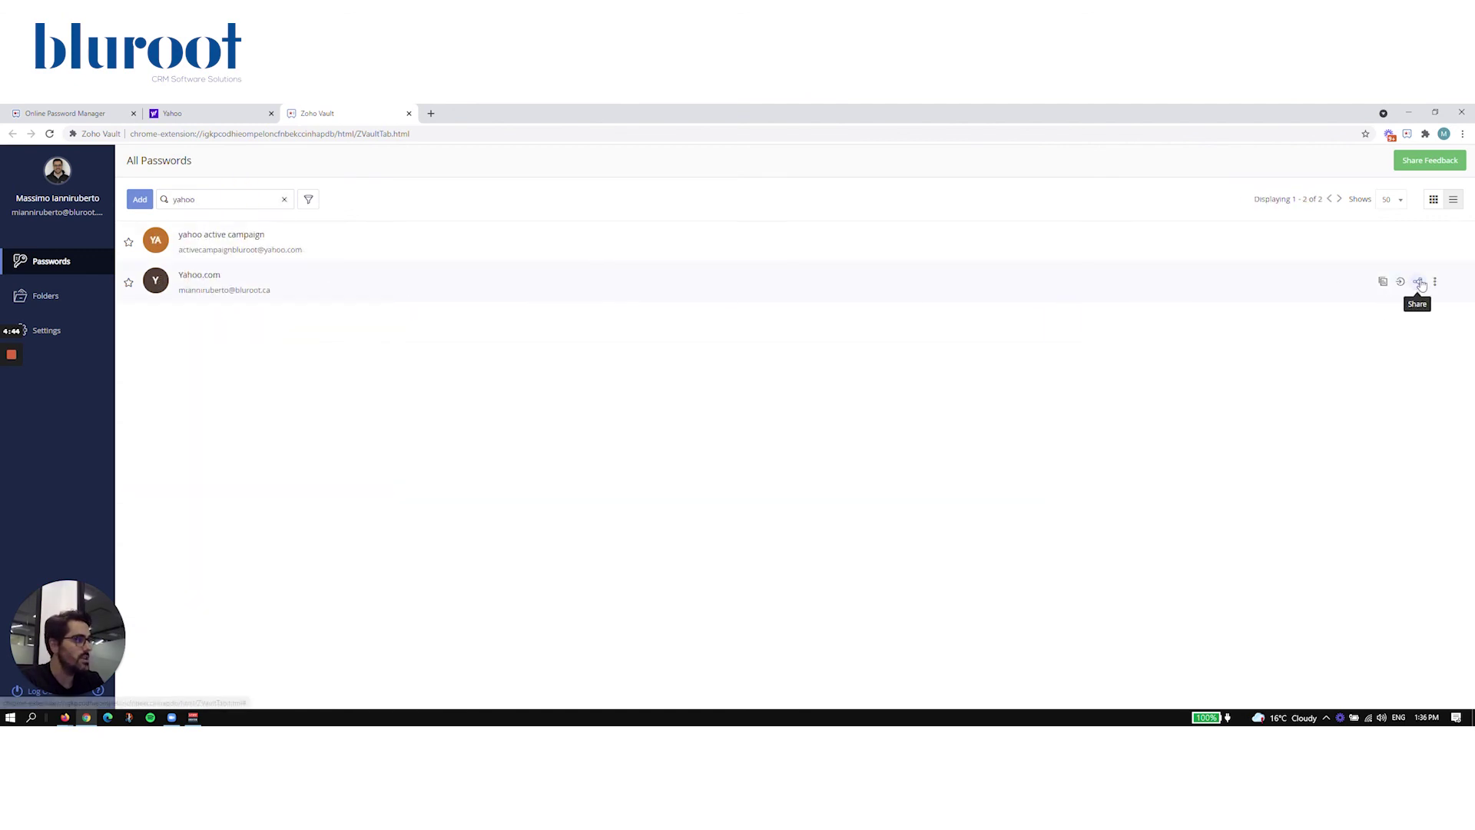
left_click(1418, 282)
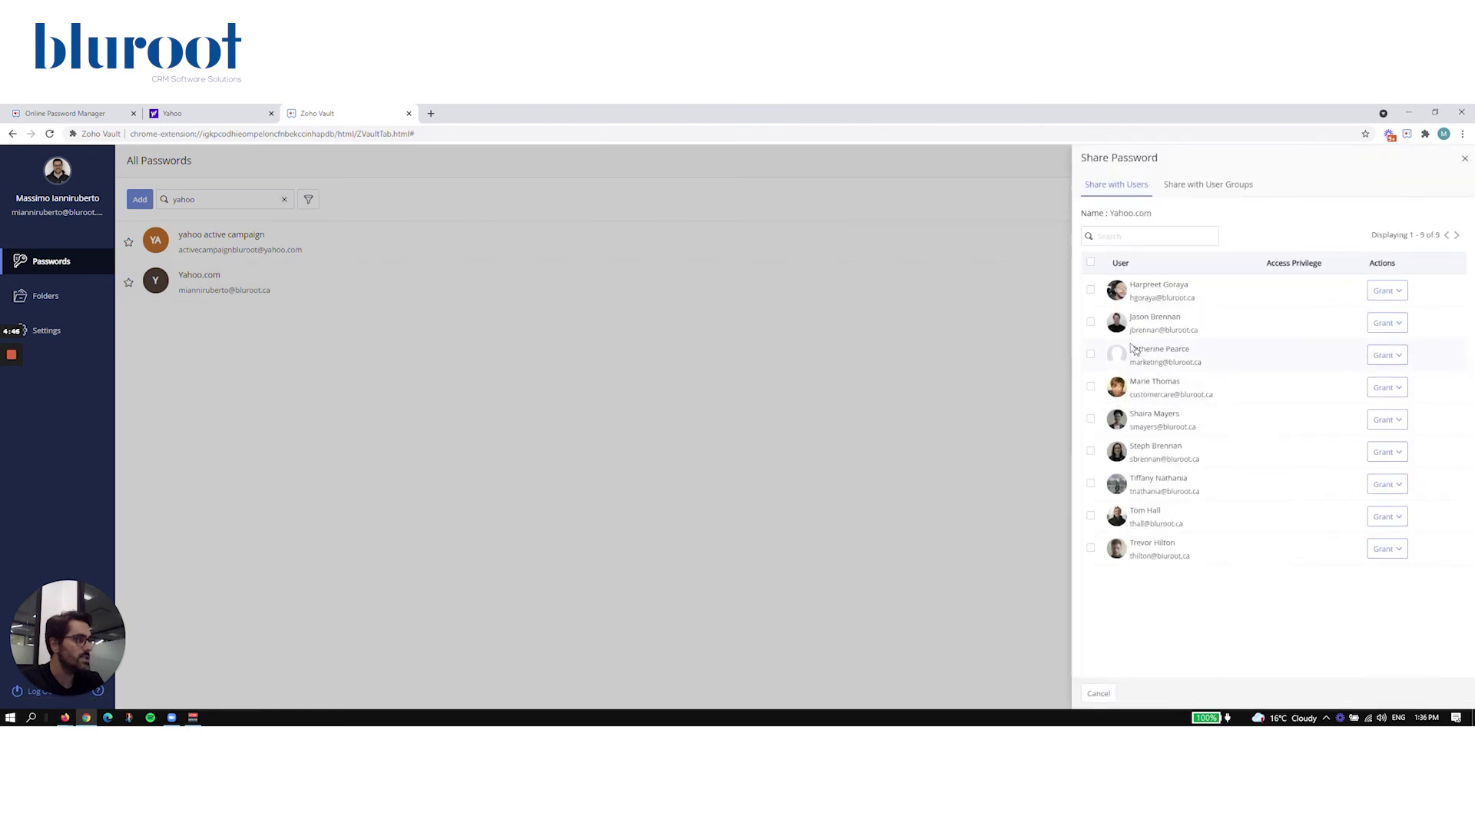
left_click(1386, 322)
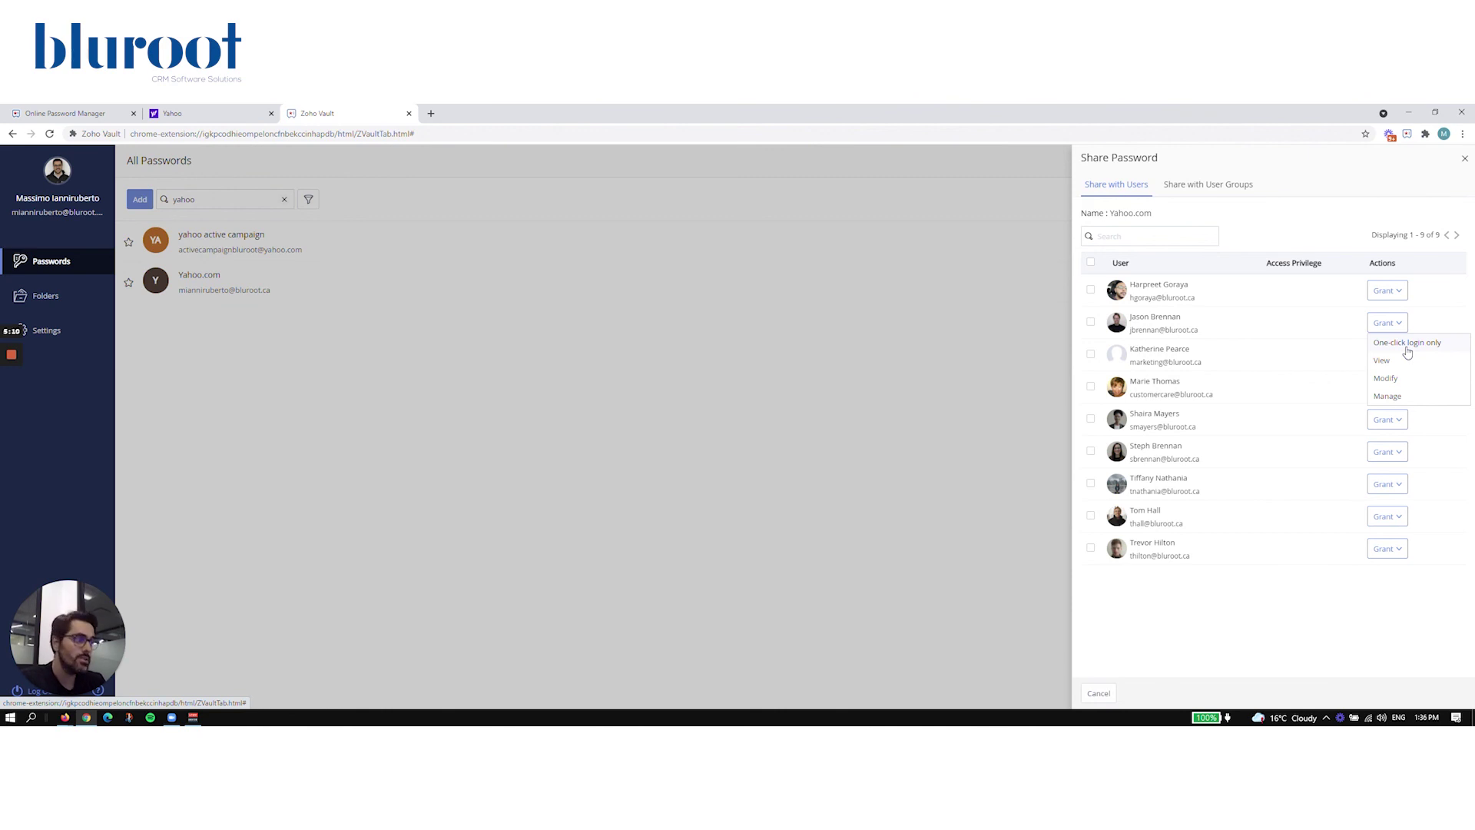
left_click(1464, 159)
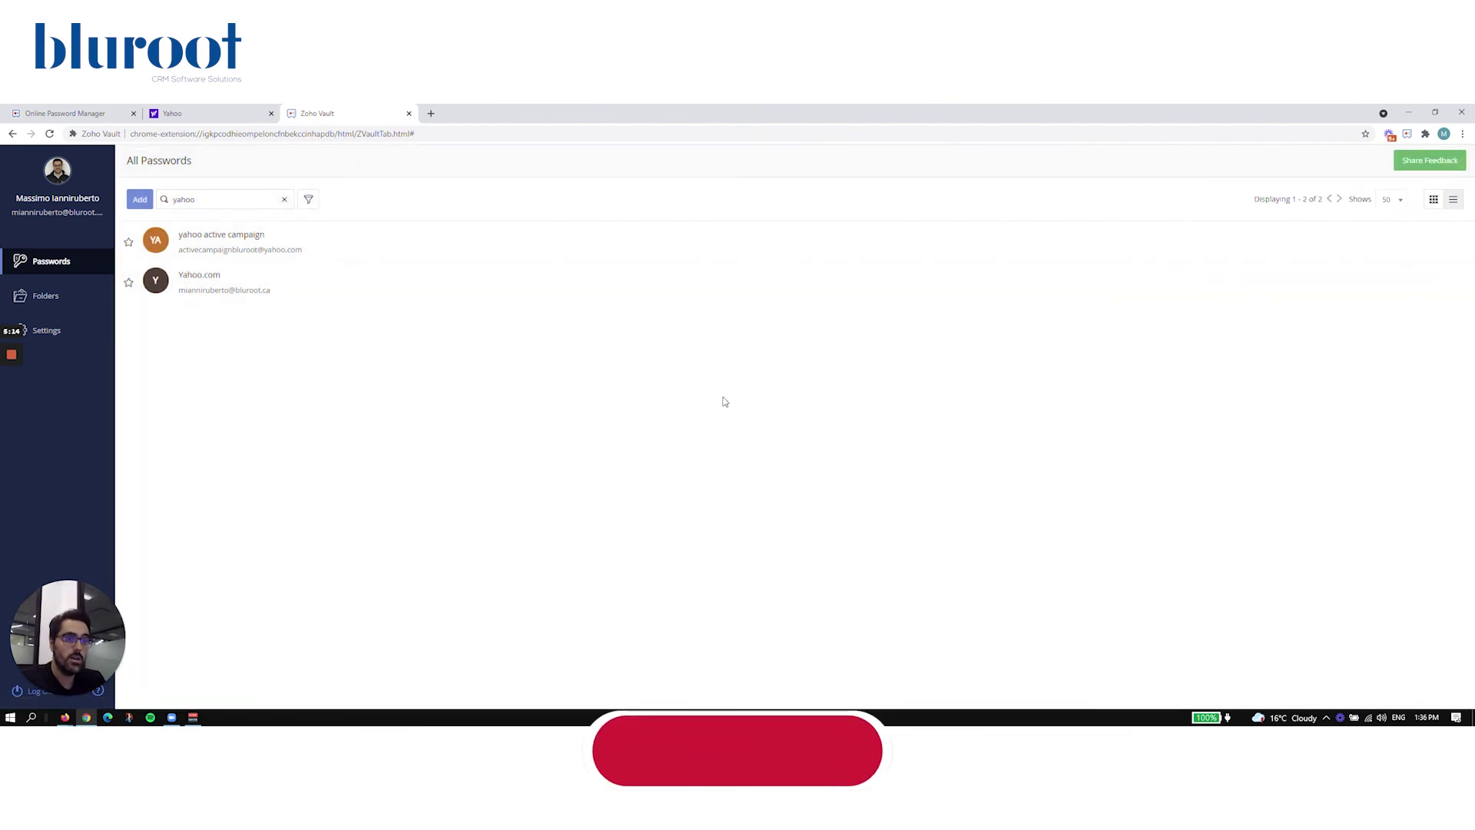